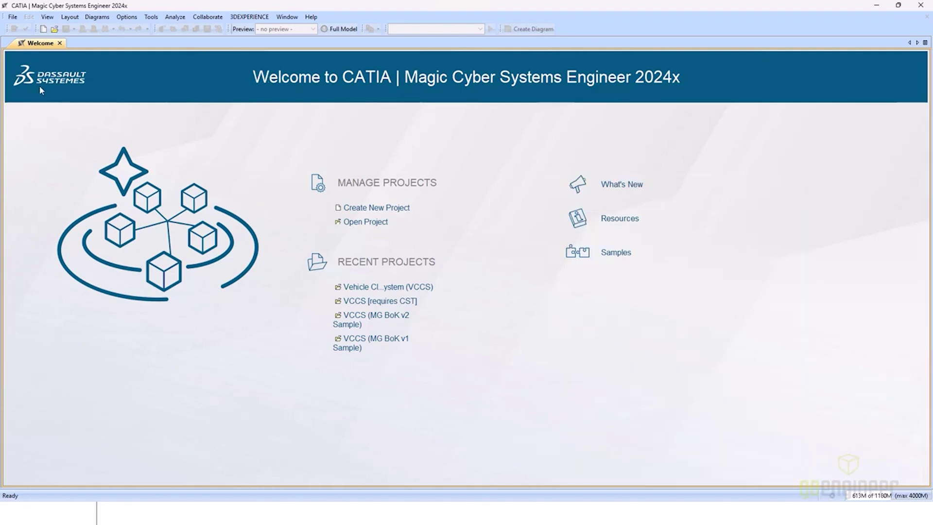
Create a SysML project named BuildSimulateValidate with the Basic Units Library enabled
{"action": "left_click", "coordinate": [381, 208]}
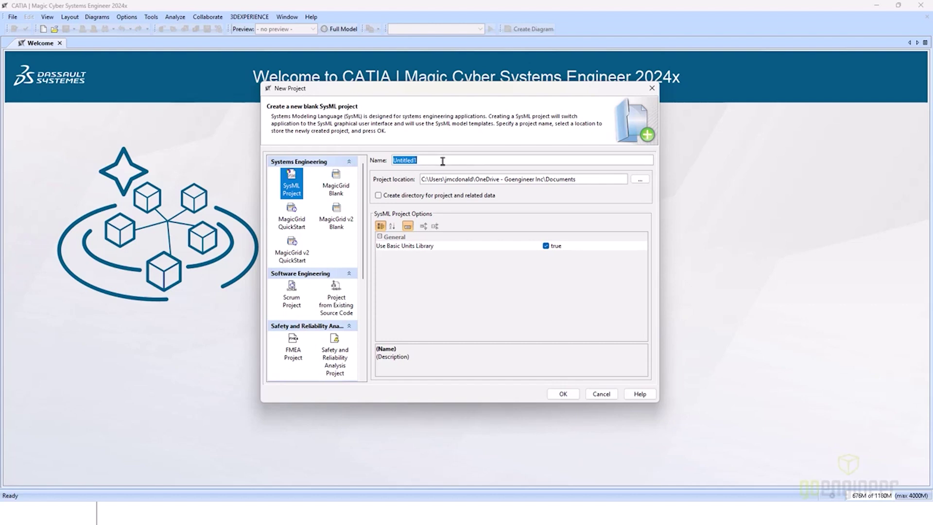
{"action": "type", "text": "Bu"}
{"action": "type", "text": "ildSimulateValidate"}
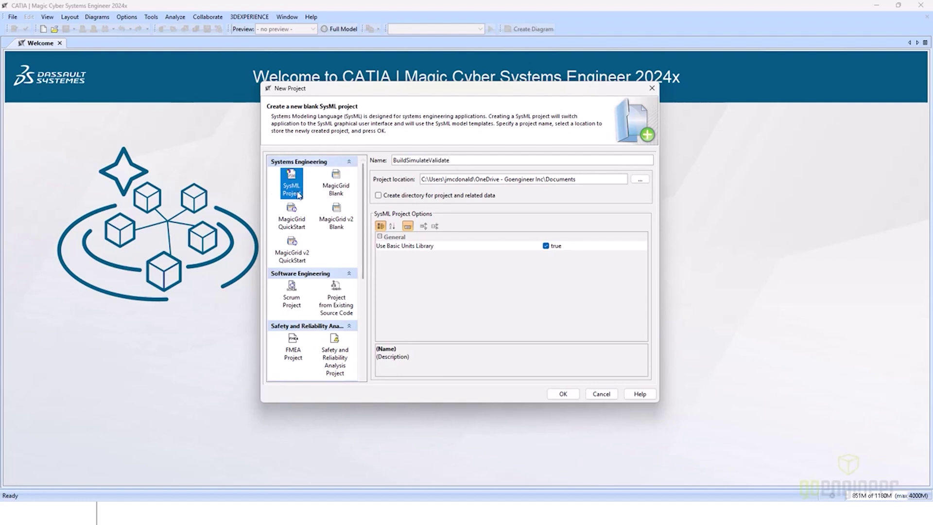
{"action": "scroll", "coordinate": [325, 217], "scroll_direction": "down", "scroll_amount": 1}
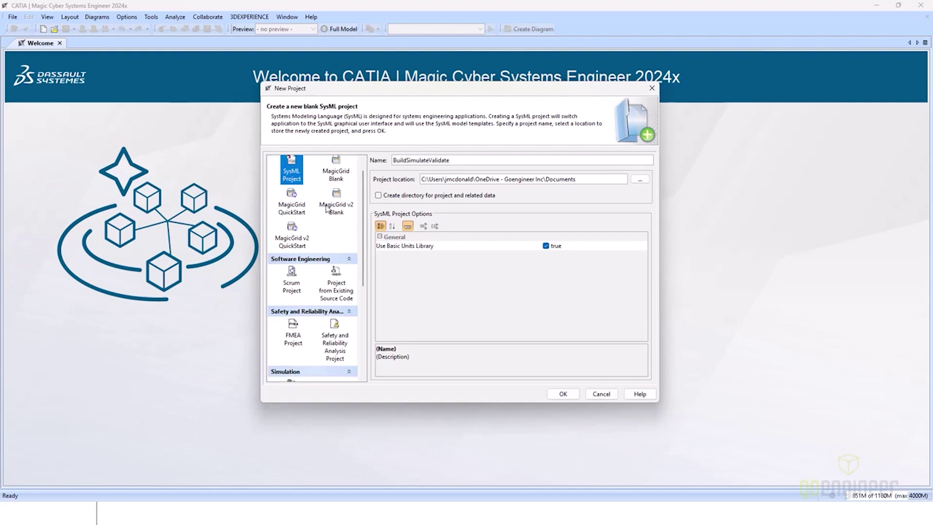
{"action": "scroll", "coordinate": [327, 205], "scroll_direction": "up", "scroll_amount": 1}
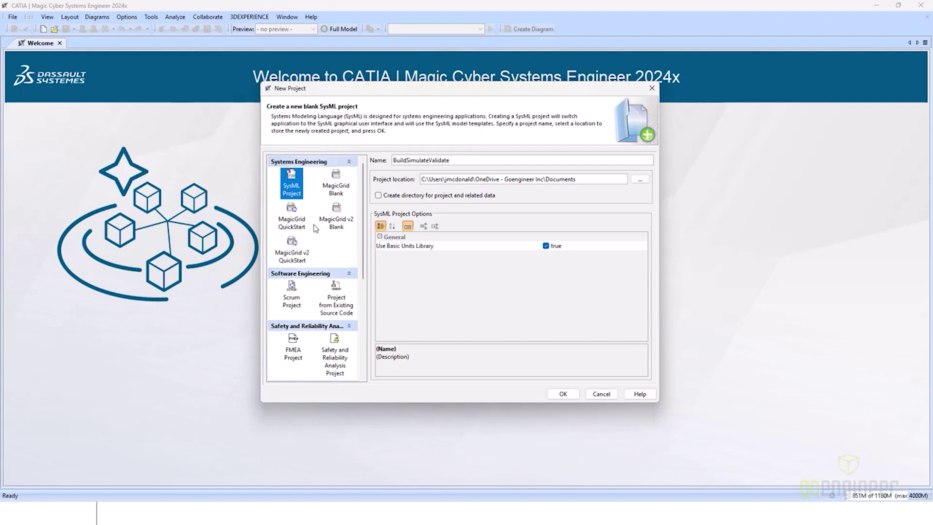
{"action": "scroll", "coordinate": [335, 229], "scroll_direction": "down", "scroll_amount": 2}
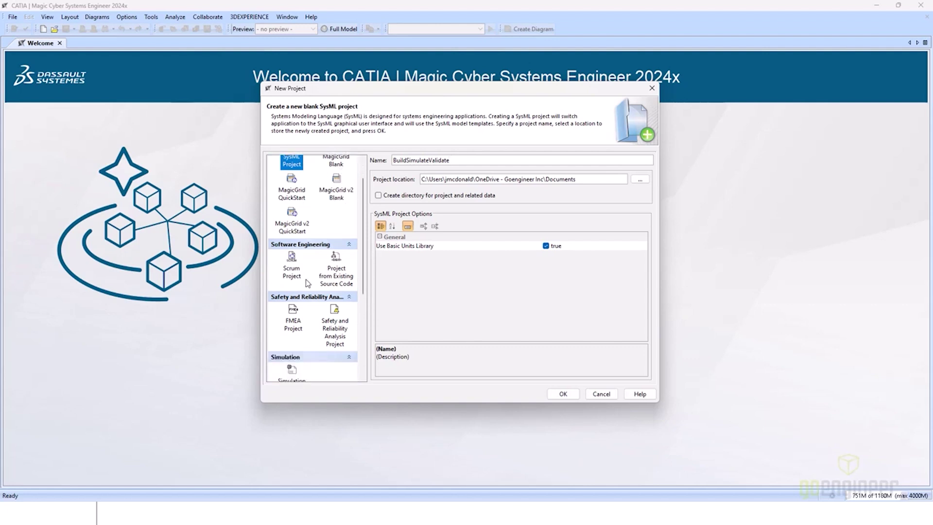
{"action": "scroll", "coordinate": [308, 283], "scroll_direction": "down", "scroll_amount": 1}
{"action": "scroll", "coordinate": [312, 298], "scroll_direction": "down", "scroll_amount": 4}
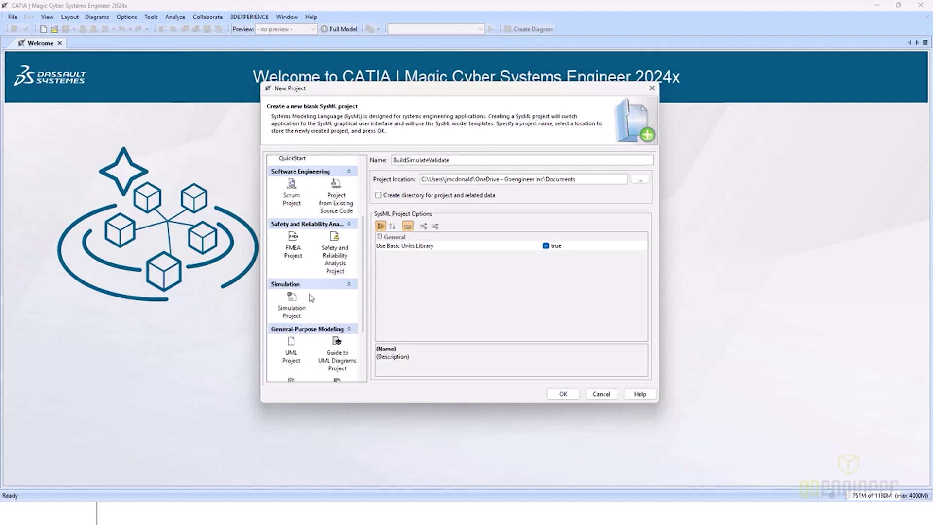
{"action": "scroll", "coordinate": [312, 298], "scroll_direction": "up", "scroll_amount": 3}
{"action": "left_click", "coordinate": [497, 246]}
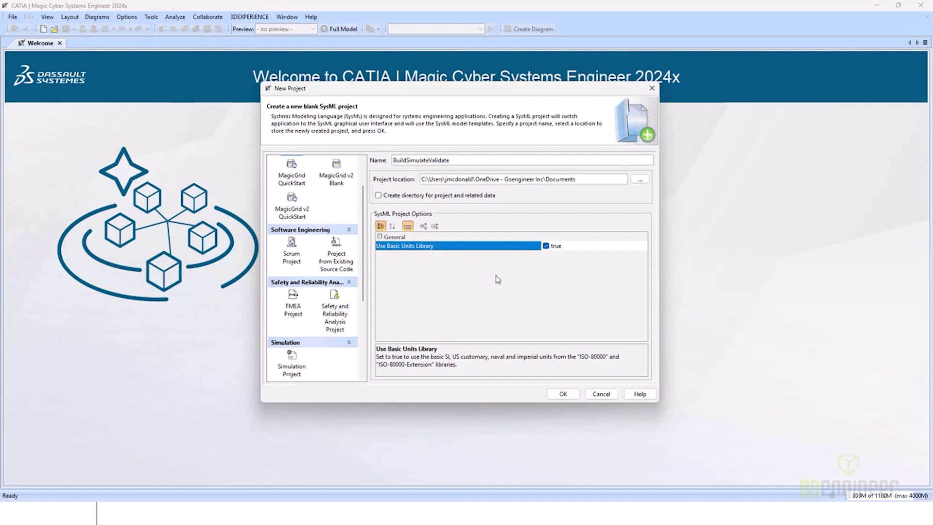
{"action": "left_click", "coordinate": [563, 394]}
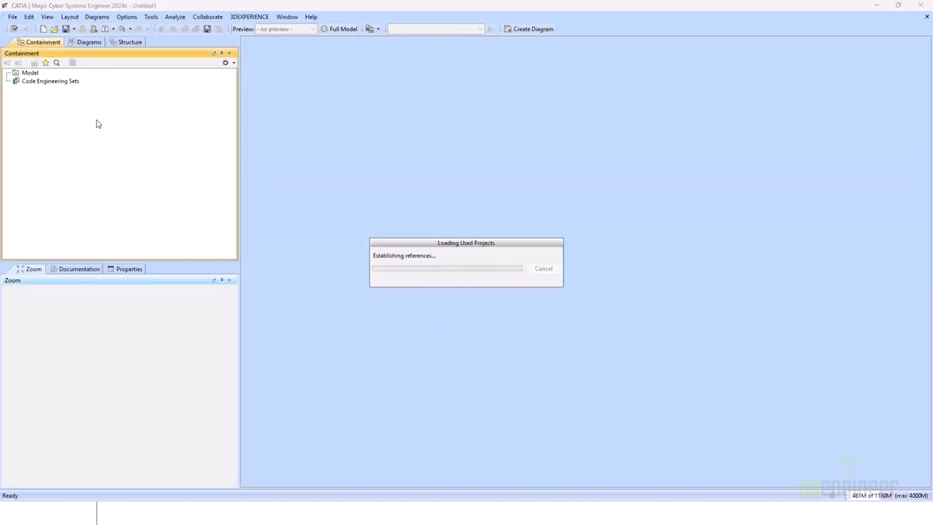
Add a SysML Block Definition Diagram under the Model package, keeping the name Model
{"action": "right_click", "coordinate": [32, 74]}
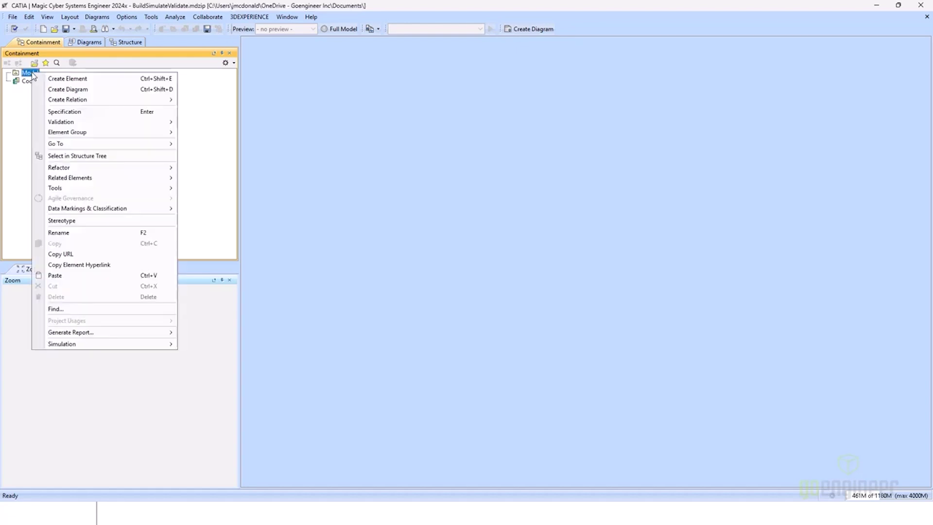
{"action": "left_click", "coordinate": [83, 92]}
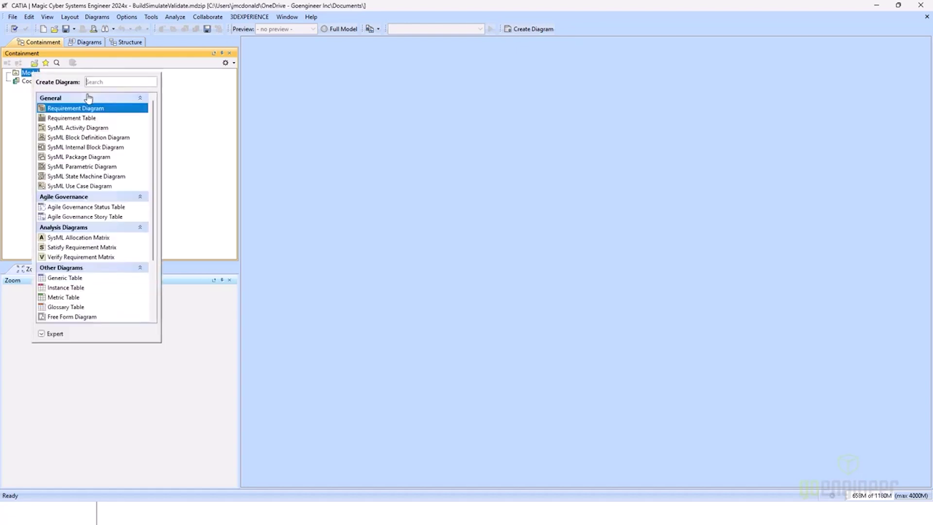
{"action": "left_click", "coordinate": [112, 140]}
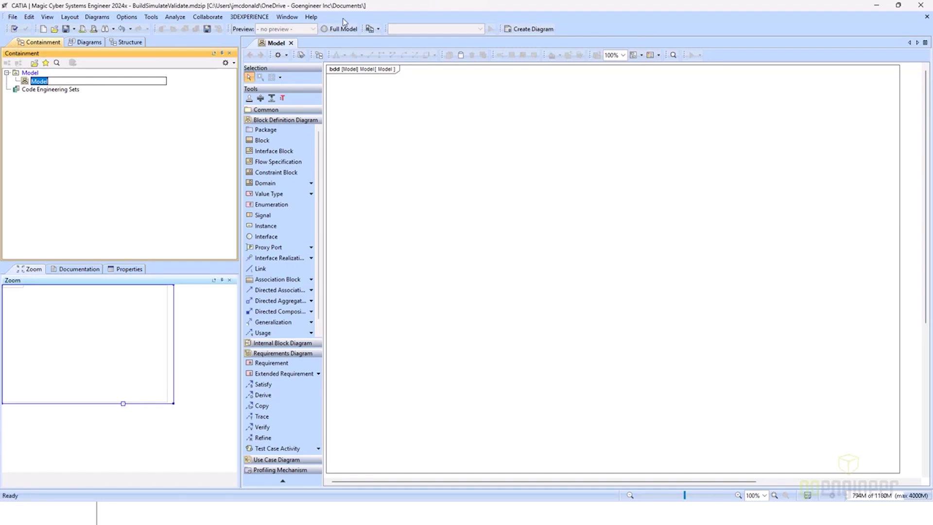
{"action": "key", "text": "Return"}
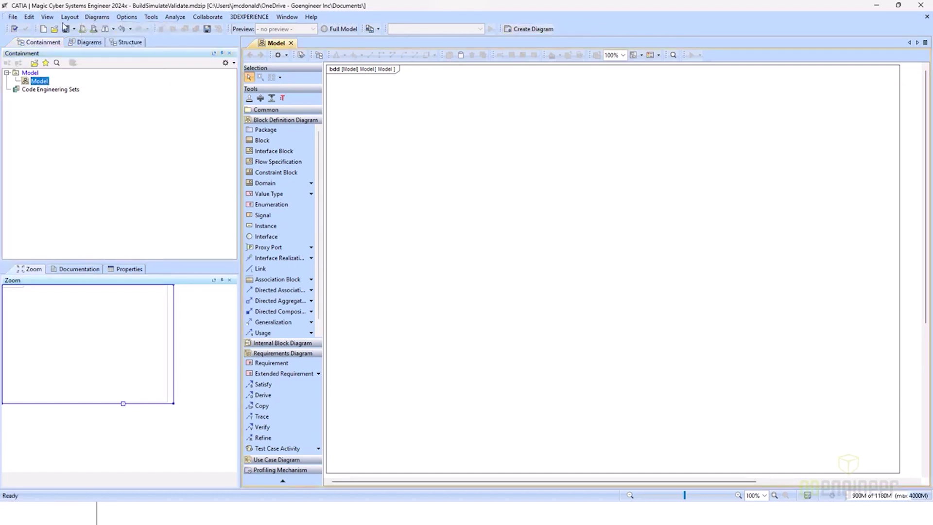
Move the leftmost toolbar group so it sits after the undo/redo group
{"action": "right_click", "coordinate": [578, 33]}
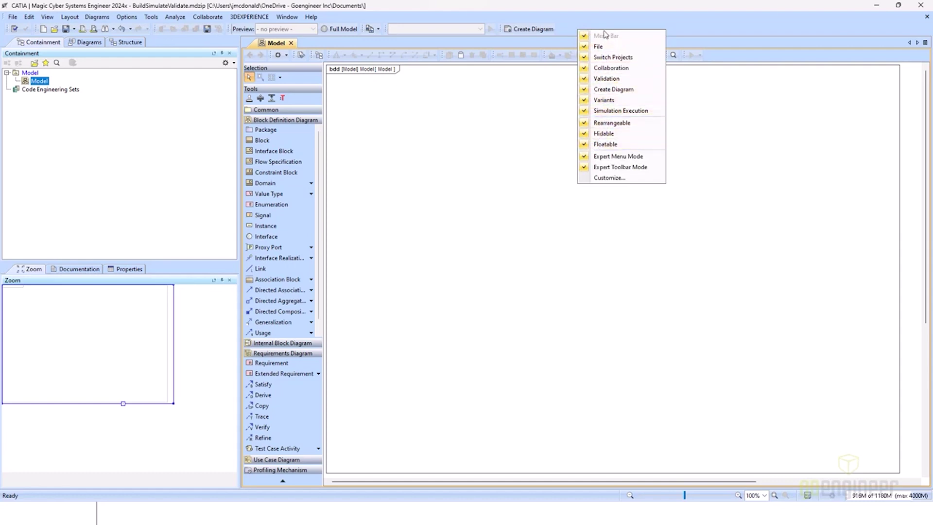
{"action": "left_click", "coordinate": [608, 178]}
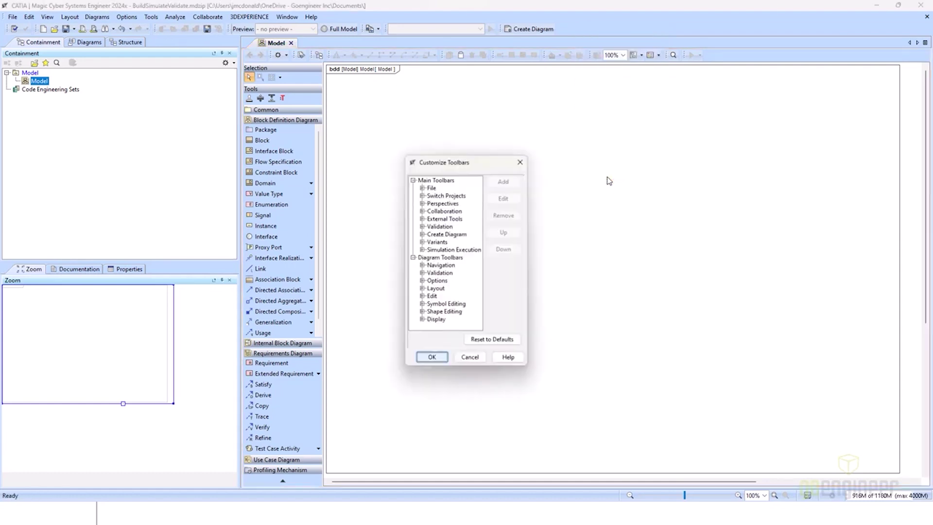
{"action": "left_click", "coordinate": [521, 161]}
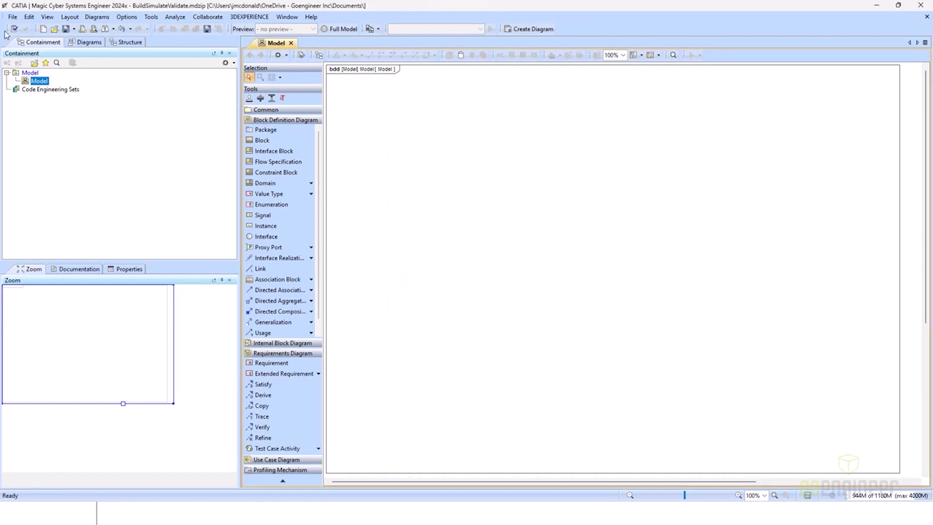
{"action": "mouse_move", "coordinate": [8, 31]}
{"action": "left_mouse_down"}
{"action": "mouse_move", "coordinate": [44, 31]}
{"action": "mouse_move", "coordinate": [8, 31]}
{"action": "left_mouse_up"}
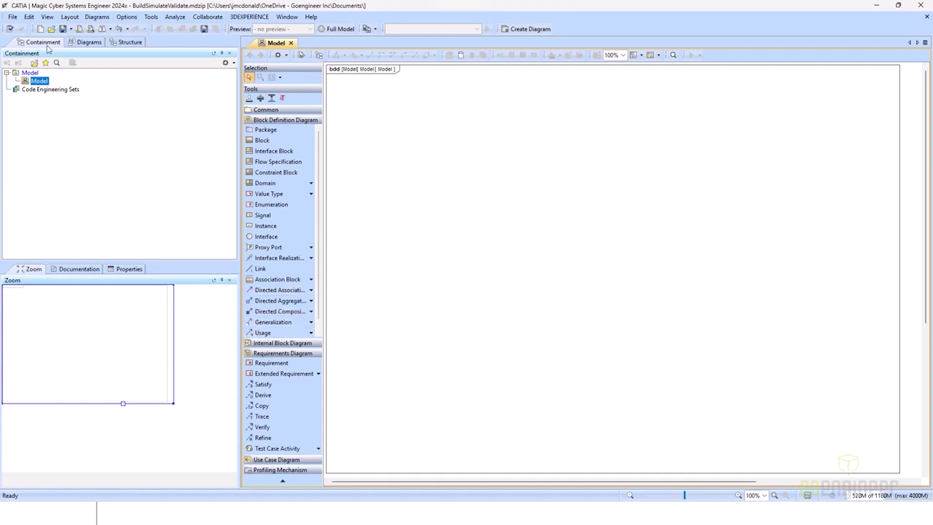
{"action": "left_click", "coordinate": [88, 44]}
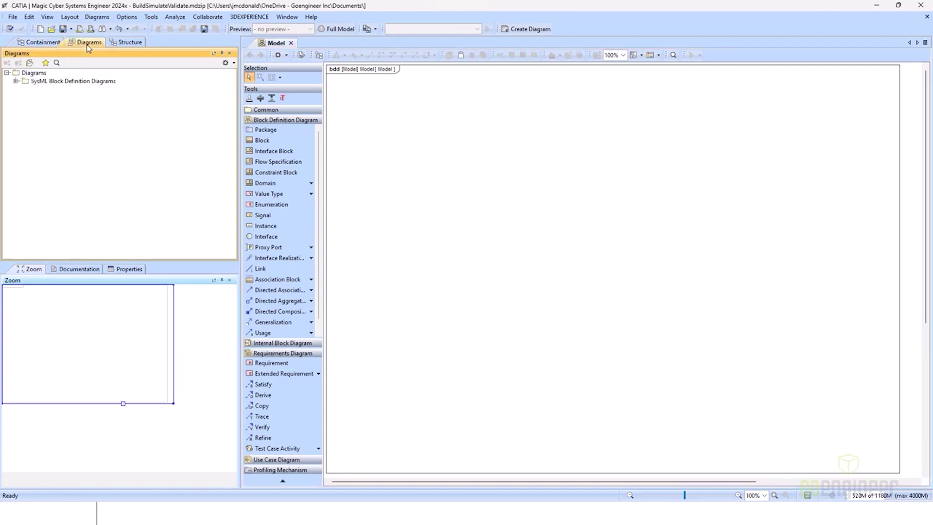
{"action": "left_click", "coordinate": [16, 81]}
{"action": "left_click", "coordinate": [16, 81]}
{"action": "left_click", "coordinate": [129, 43]}
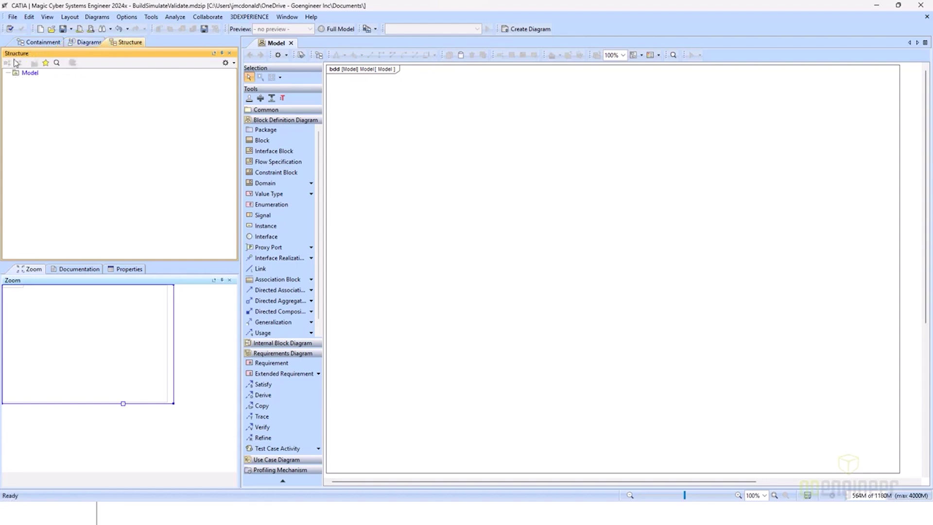
{"action": "left_click", "coordinate": [44, 43]}
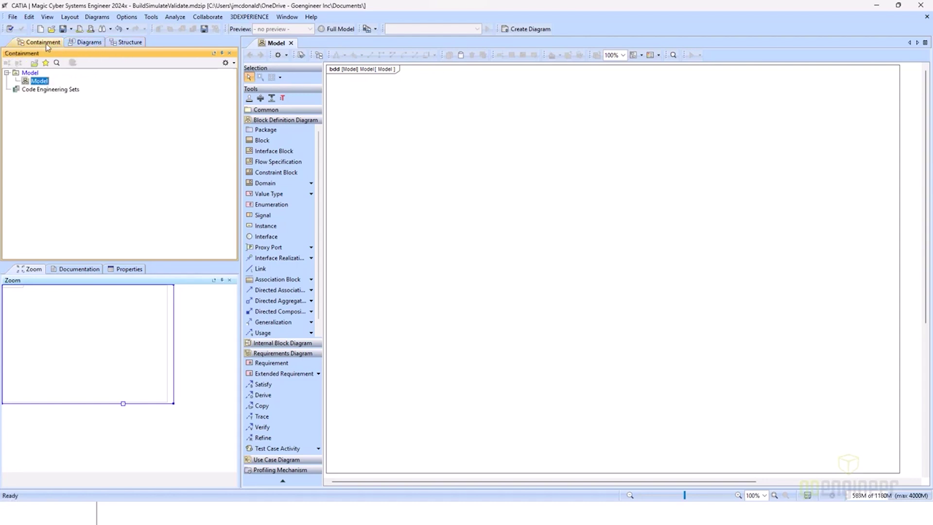
{"action": "left_click", "coordinate": [126, 44]}
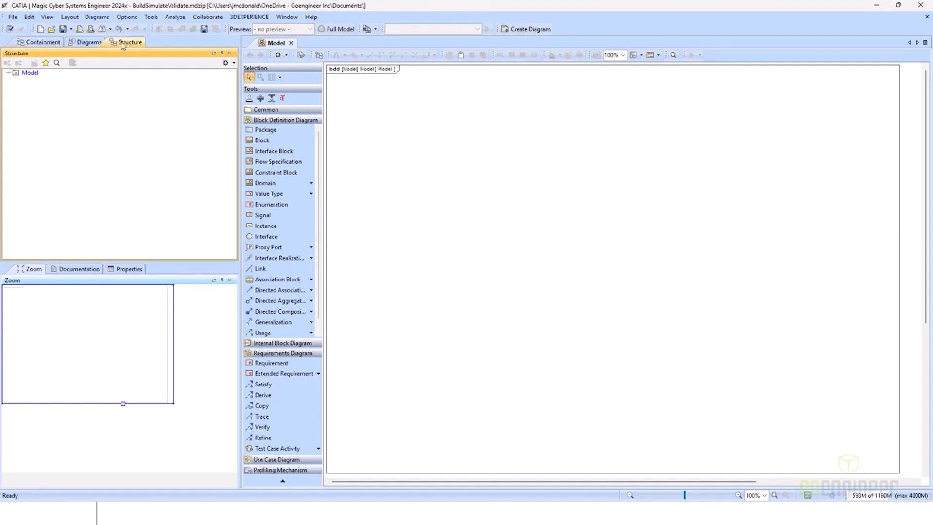
{"action": "left_click", "coordinate": [45, 45]}
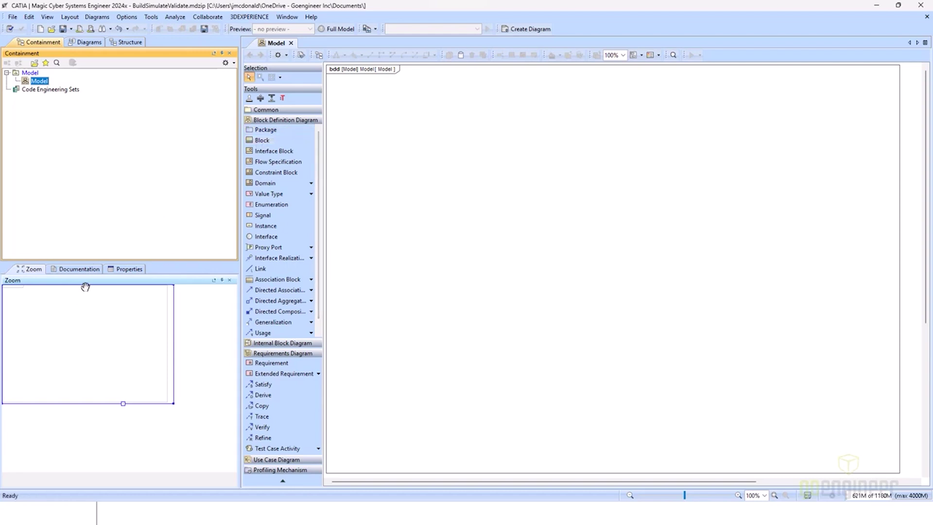
Review the Model diagram's documentation, properties, tags, traceability and allocations in the properties panel
{"action": "left_click_drag", "start_coordinate": [109, 326], "coordinate": [23, 322]}
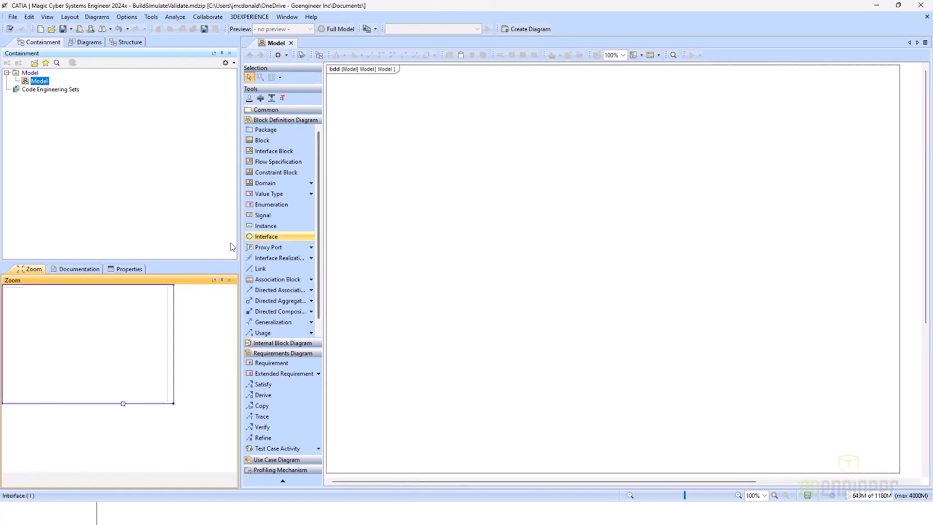
{"action": "left_click", "coordinate": [80, 269]}
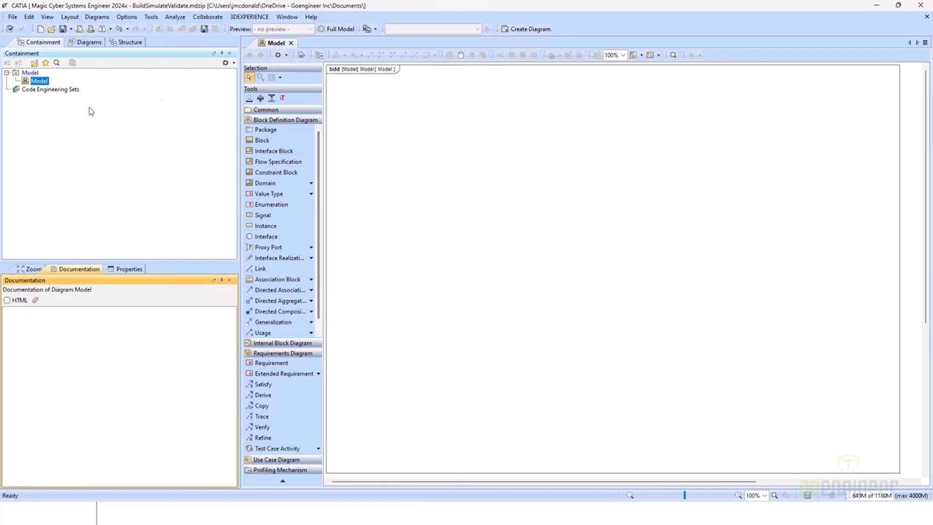
{"action": "left_click", "coordinate": [138, 272]}
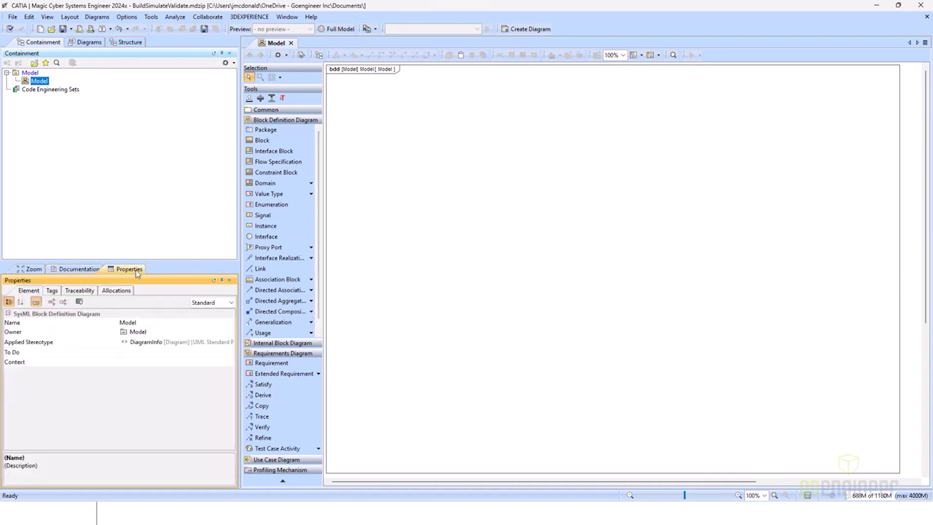
{"action": "left_click", "coordinate": [52, 291]}
{"action": "left_click", "coordinate": [80, 291]}
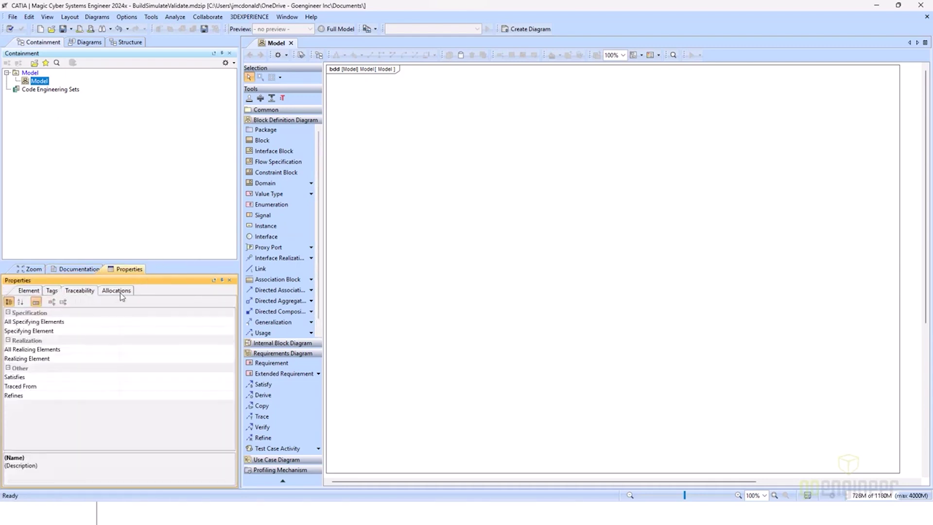
{"action": "left_click", "coordinate": [117, 291]}
{"action": "left_click", "coordinate": [77, 292]}
{"action": "left_click", "coordinate": [50, 291]}
{"action": "left_click", "coordinate": [32, 293]}
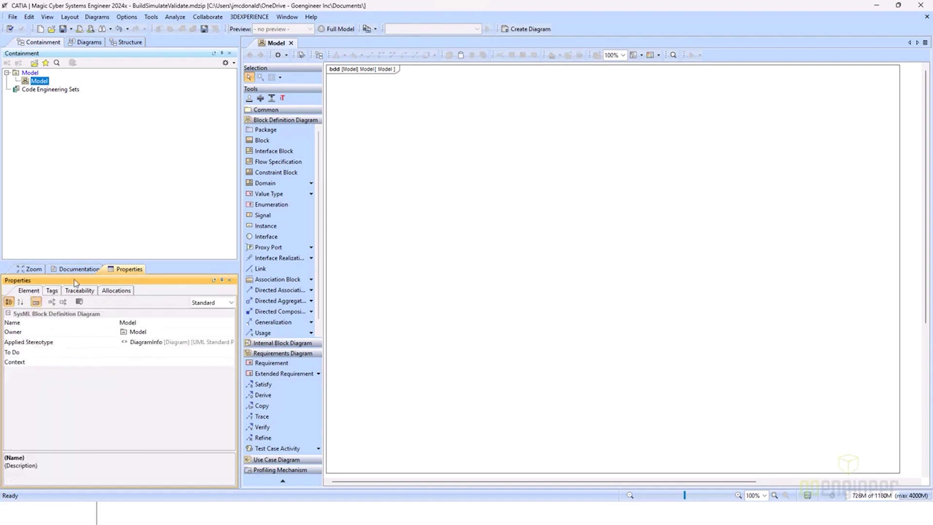
Inspect the Model diagram's specification documentation and tagged values, then close the specification
{"action": "right_click", "coordinate": [47, 86]}
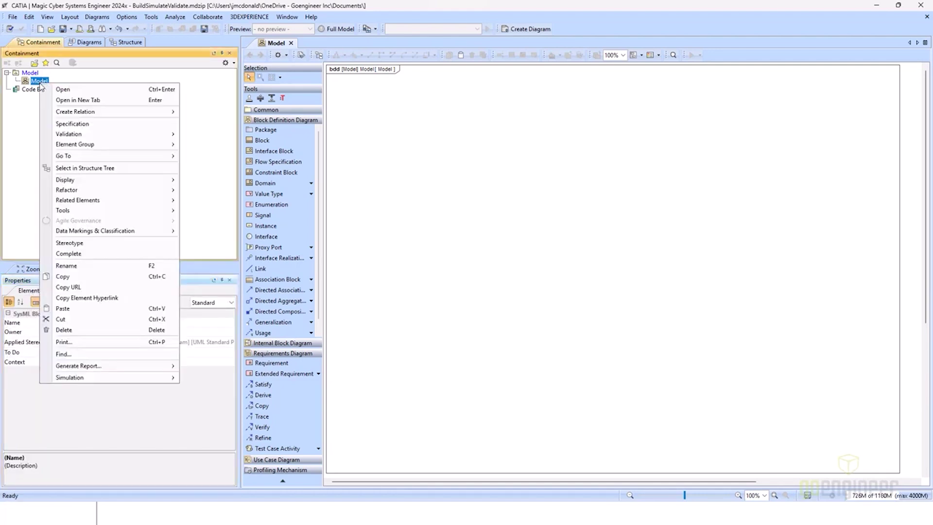
{"action": "left_click", "coordinate": [121, 127]}
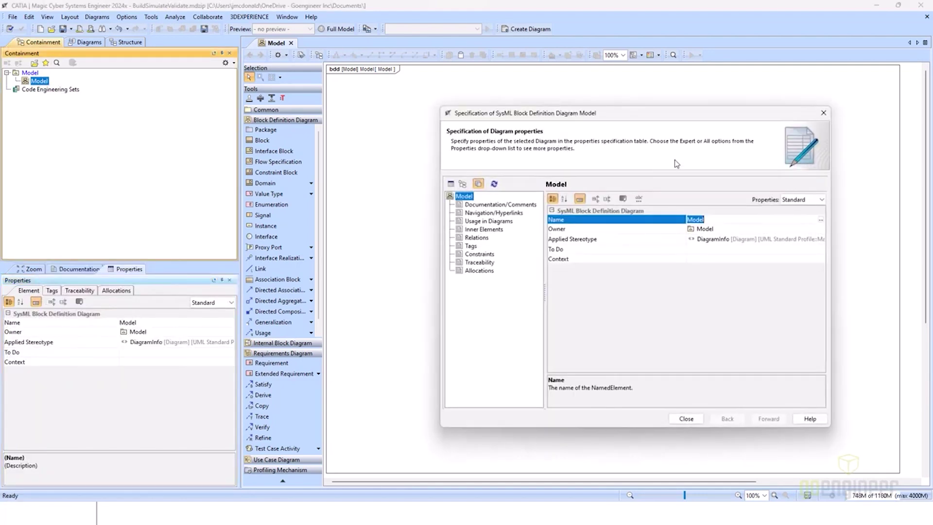
{"action": "left_click", "coordinate": [503, 205]}
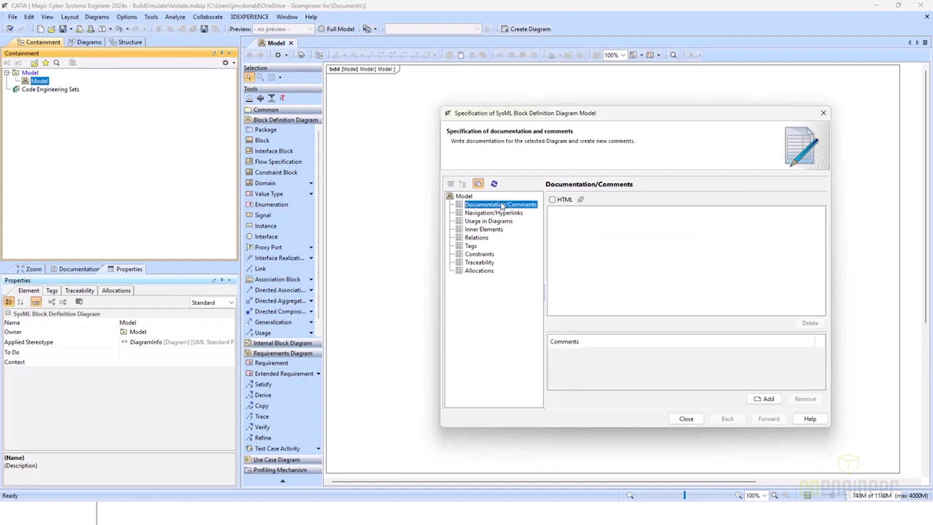
{"action": "left_click", "coordinate": [471, 246]}
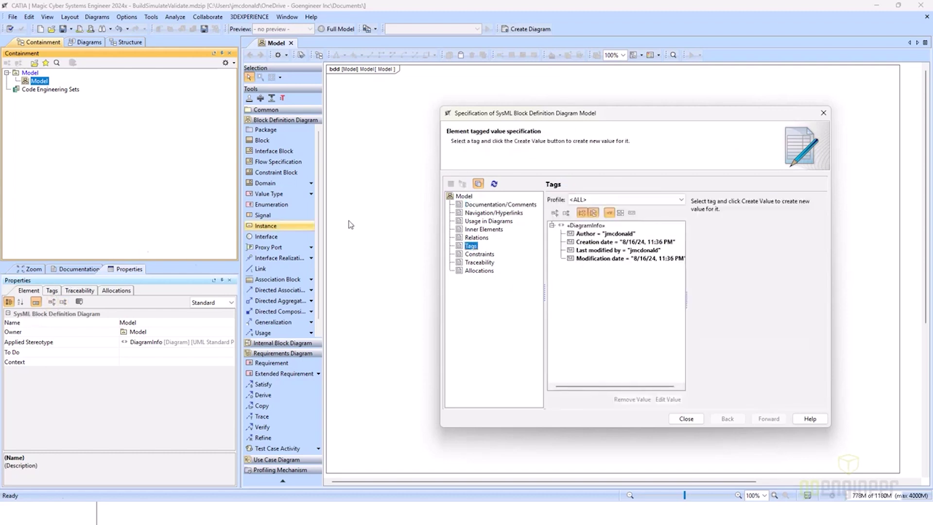
{"action": "left_click", "coordinate": [824, 114]}
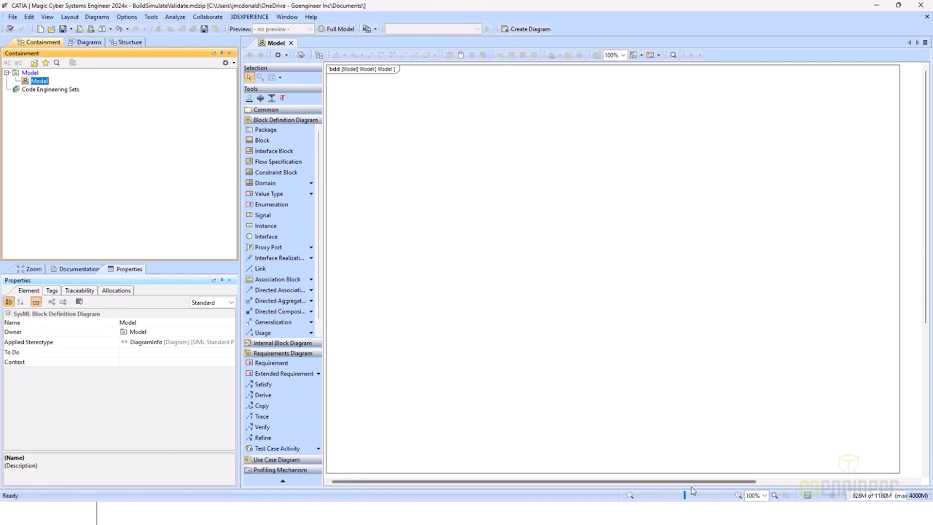
{"action": "left_click_drag", "start_coordinate": [686, 501], "coordinate": [702, 501]}
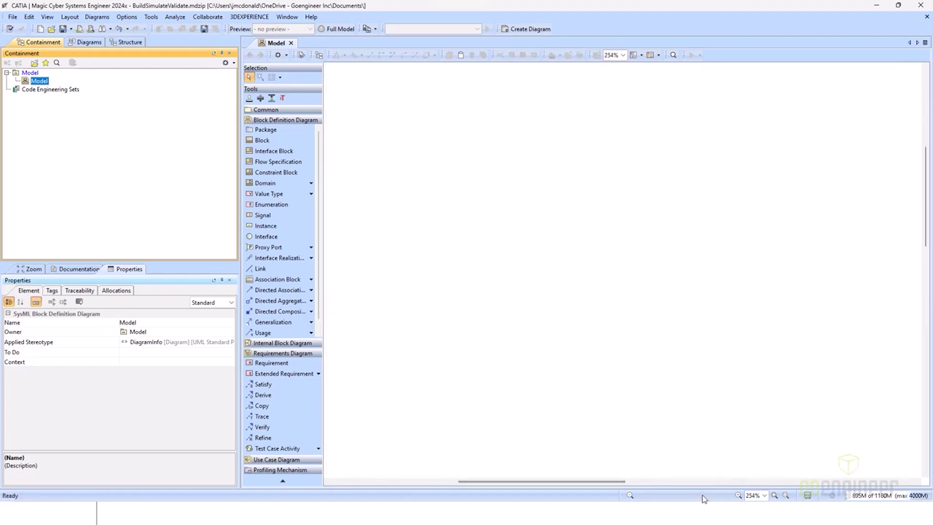
{"action": "left_click", "coordinate": [773, 496]}
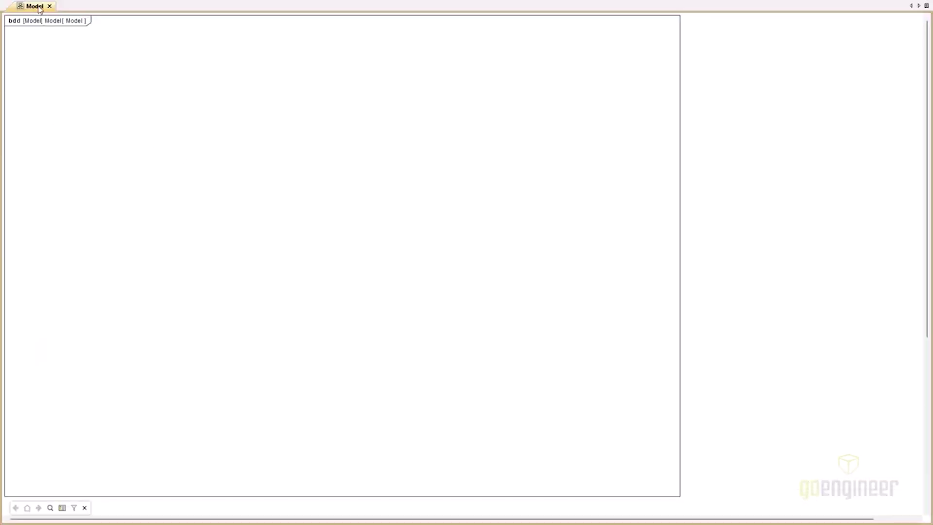
{"action": "key", "text": "Escape"}
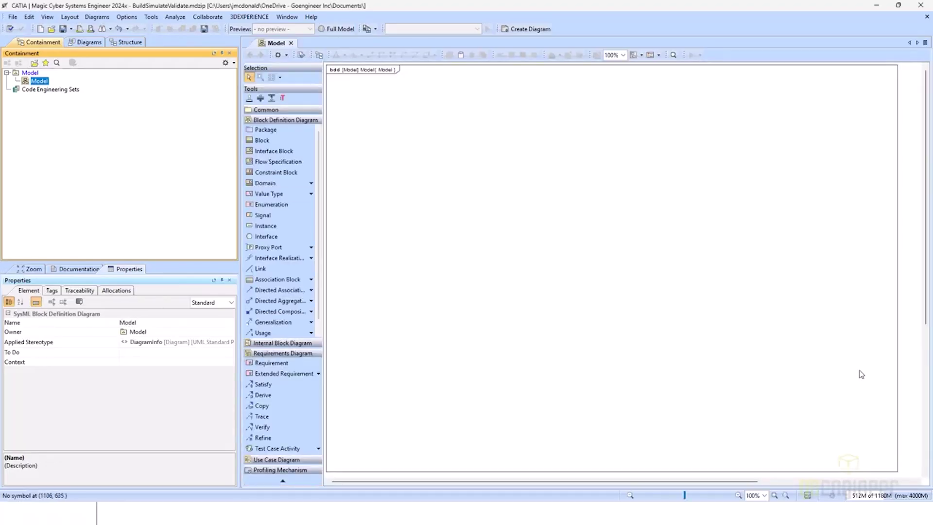
{"action": "left_click", "coordinate": [833, 496]}
{"action": "left_click", "coordinate": [925, 401]}
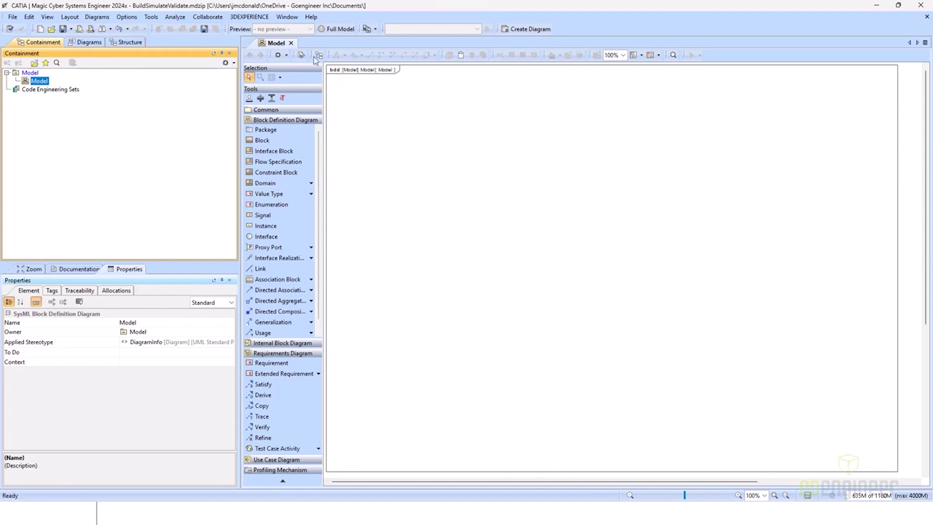
Check the diagram toolbar's group list without changes, then delete the empty Model diagram
{"action": "right_click", "coordinate": [737, 56]}
{"action": "left_click", "coordinate": [652, 119]}
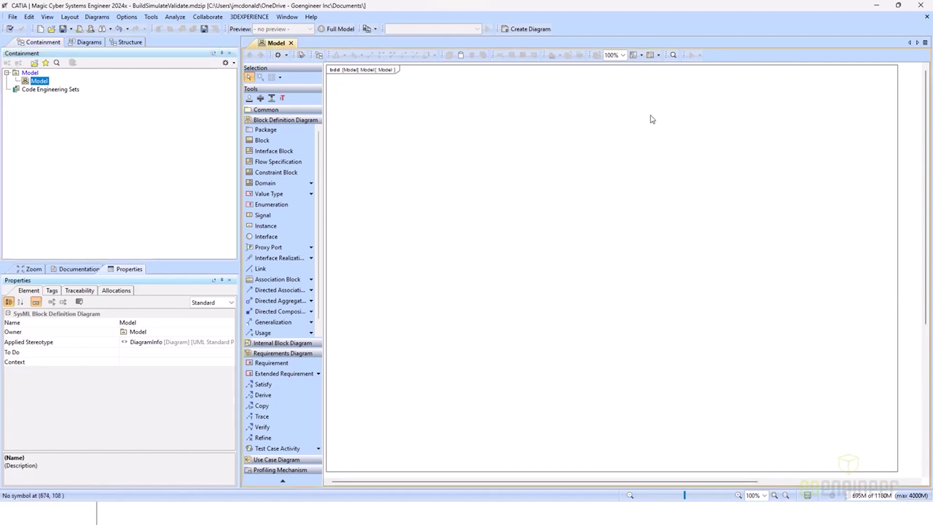
{"action": "right_click", "coordinate": [730, 55]}
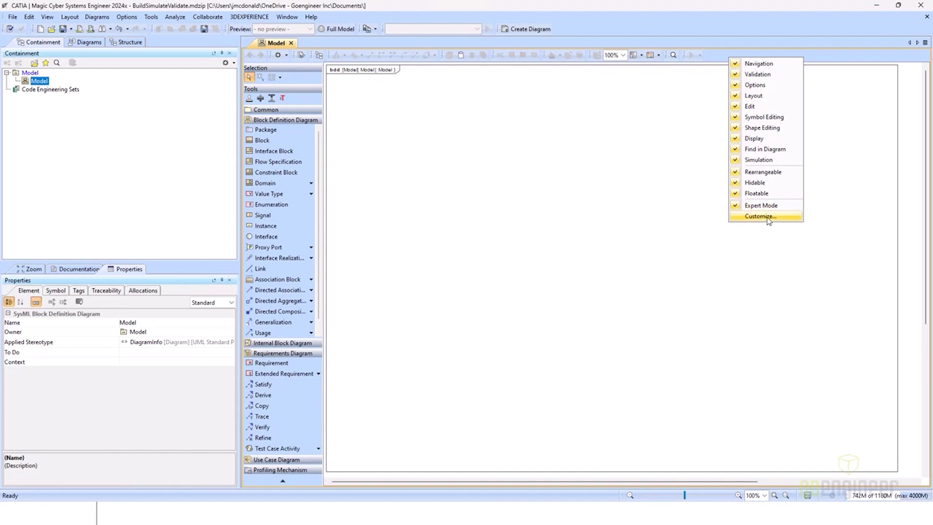
{"action": "left_click", "coordinate": [634, 111]}
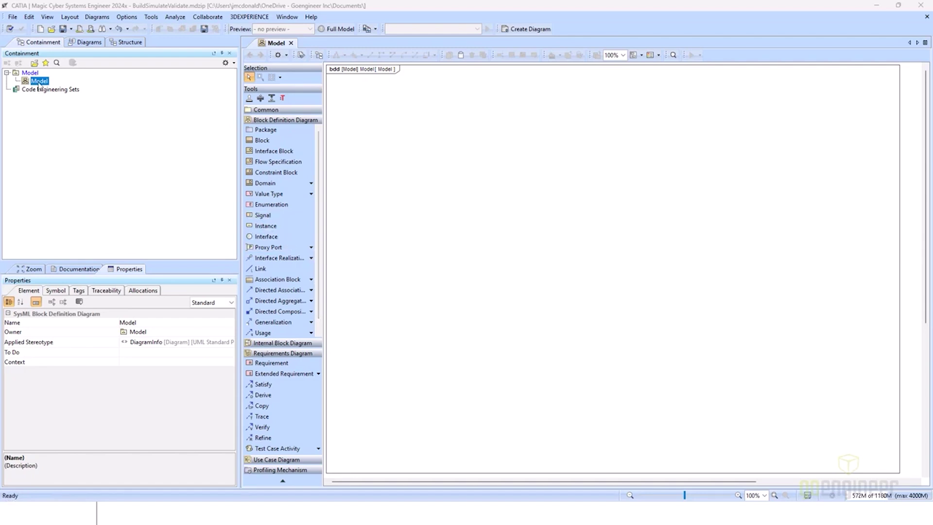
{"action": "key", "text": "Delete"}
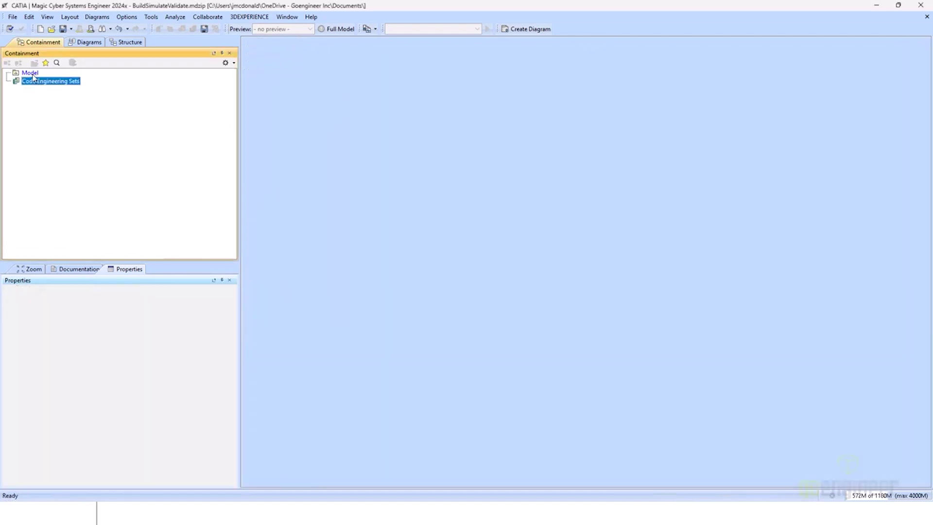
Create packages 1 Requirements and 2 Structure under Model
{"action": "left_click", "coordinate": [31, 73]}
{"action": "right_click", "coordinate": [31, 74]}
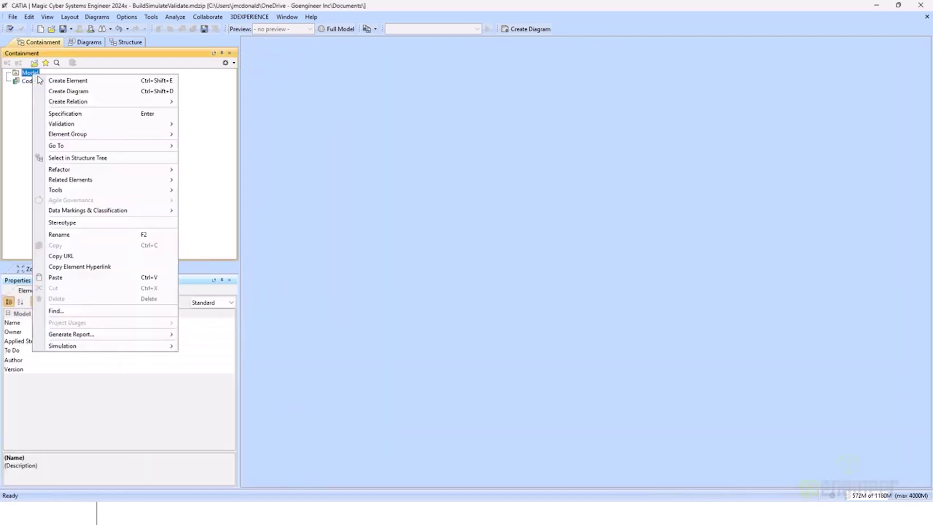
{"action": "left_click", "coordinate": [68, 80]}
{"action": "left_click", "coordinate": [88, 110]}
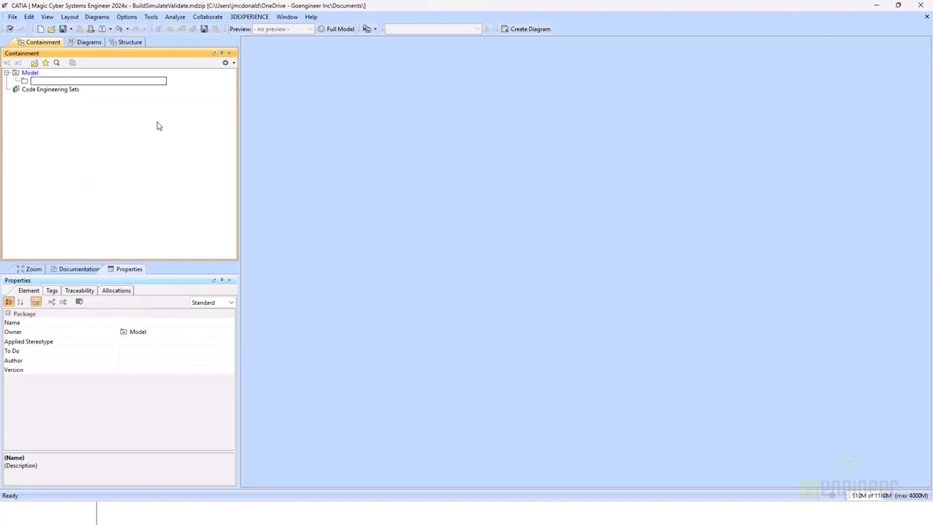
{"action": "type", "text": "1 Requirements"}
{"action": "key", "text": "Return"}
{"action": "right_click", "coordinate": [30, 72]}
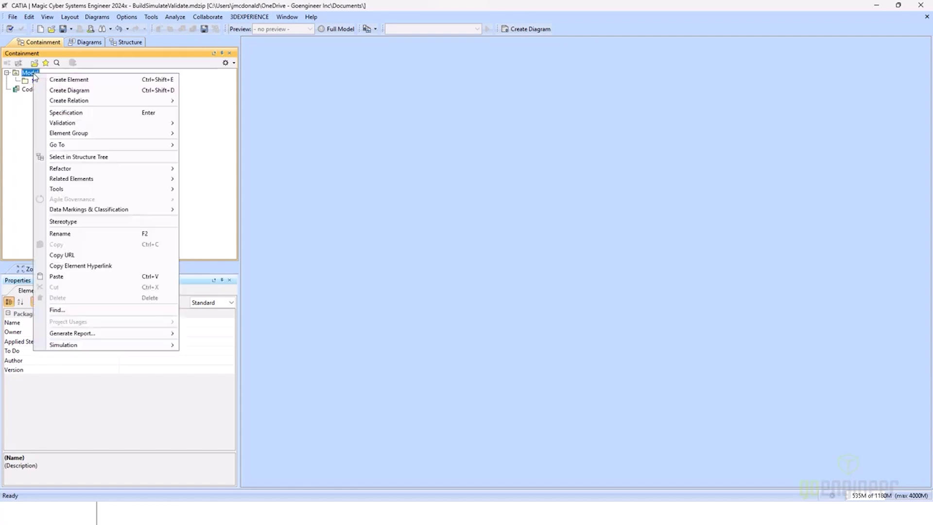
{"action": "left_click", "coordinate": [92, 80]}
{"action": "left_click", "coordinate": [87, 110]}
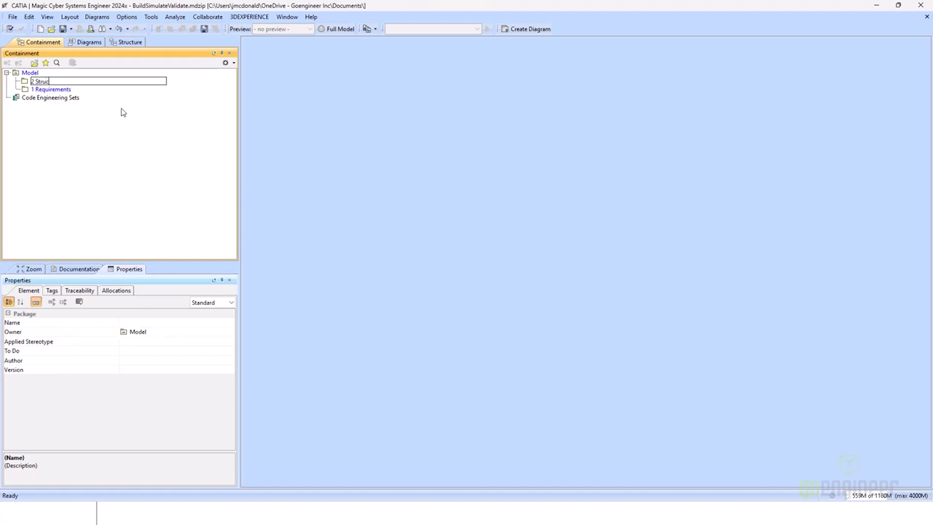
{"action": "type", "text": "2 Structure"}
{"action": "key", "text": "Return"}
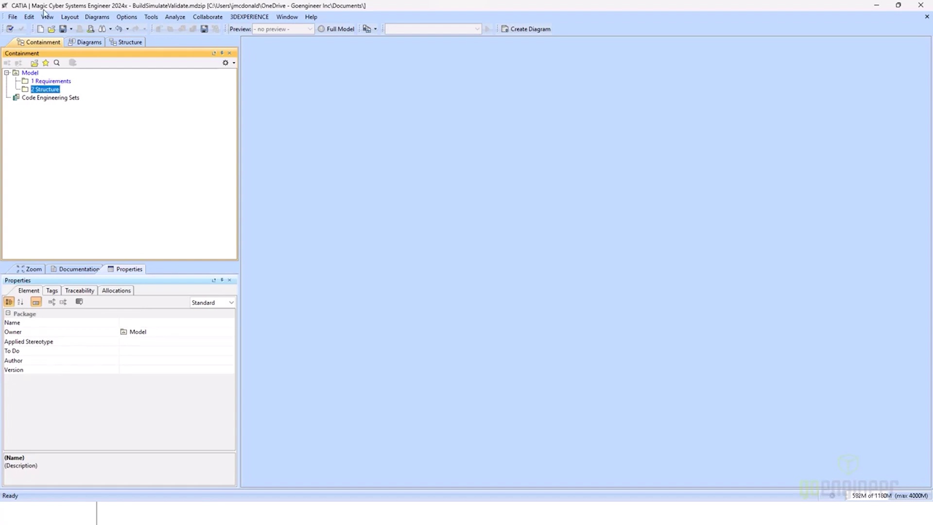
Create packages 3 Traceability and 4 Behavior under Model
{"action": "right_click", "coordinate": [33, 73]}
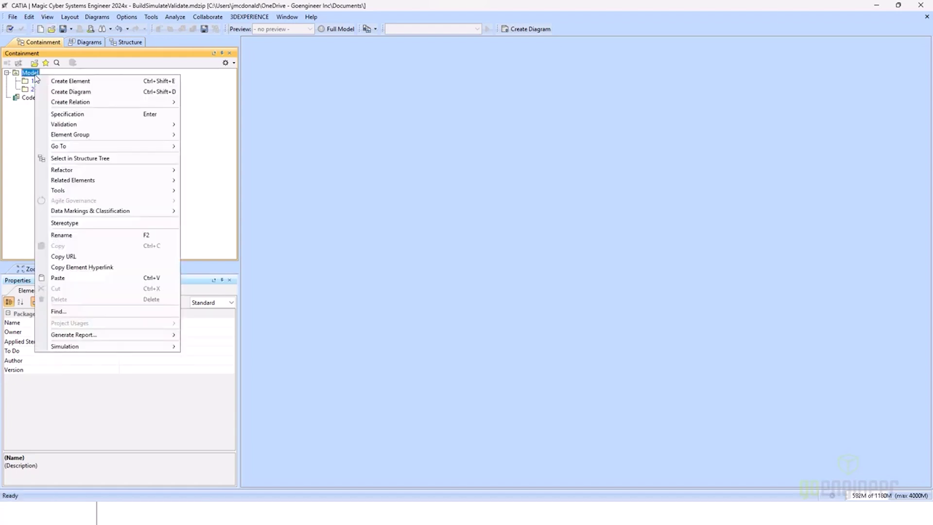
{"action": "left_click", "coordinate": [93, 83]}
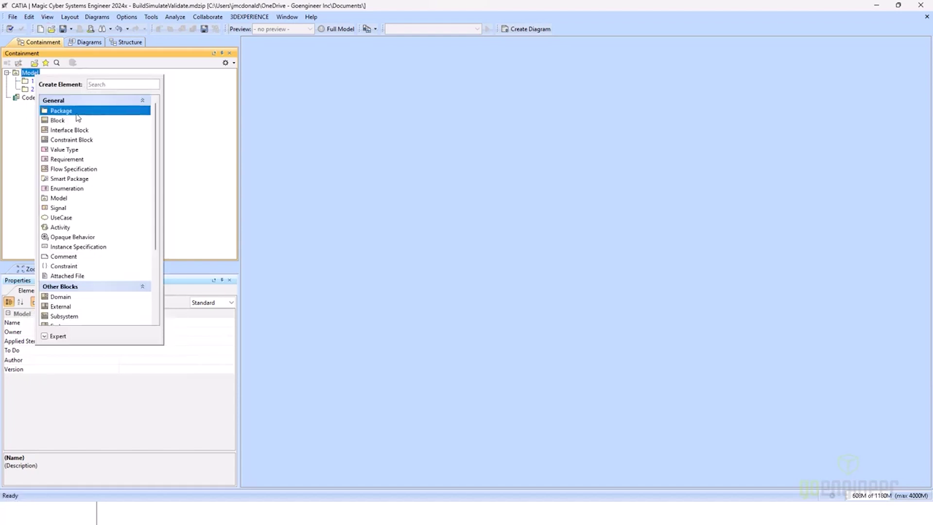
{"action": "left_click", "coordinate": [97, 115]}
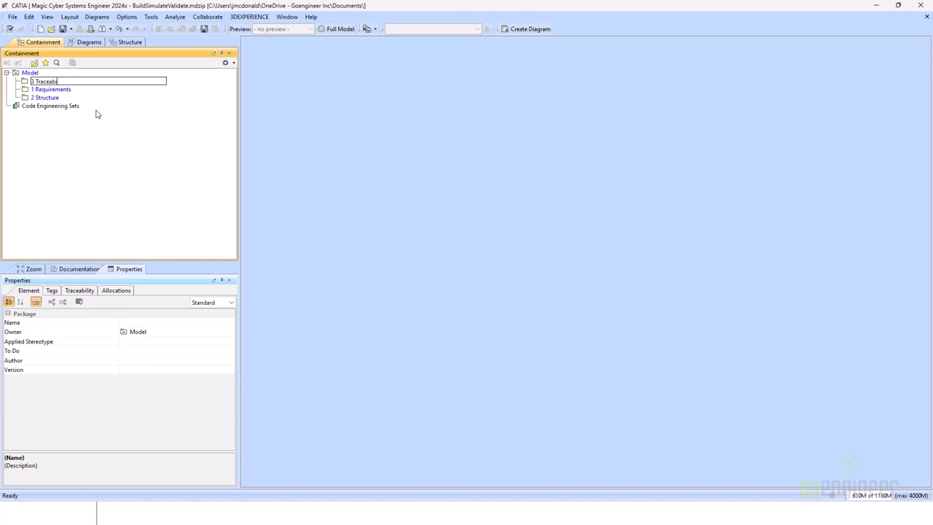
{"action": "type", "text": "3 Traceability"}
{"action": "key", "text": "Return"}
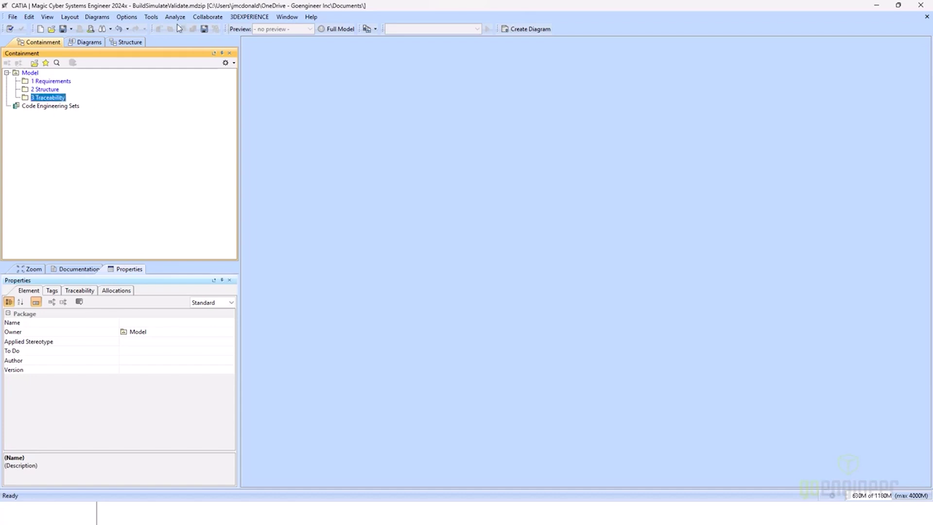
{"action": "right_click", "coordinate": [34, 75]}
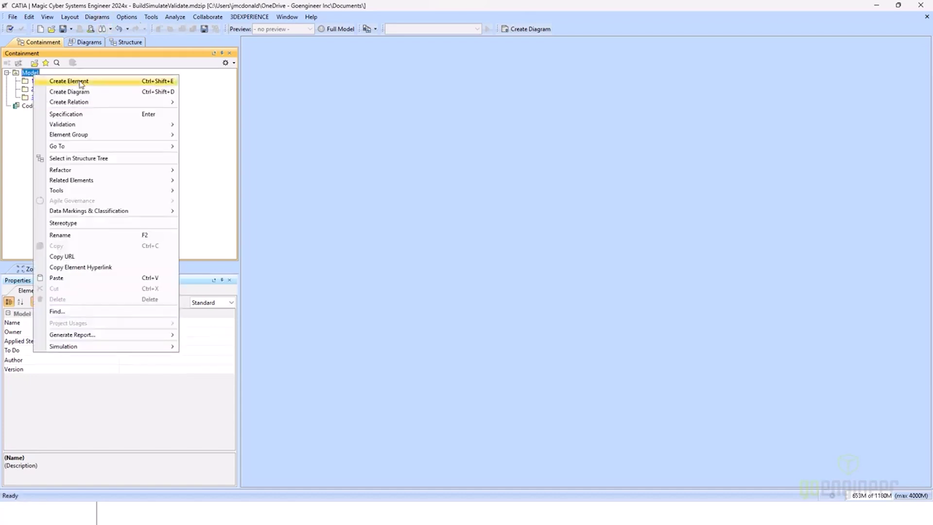
{"action": "left_click", "coordinate": [83, 80]}
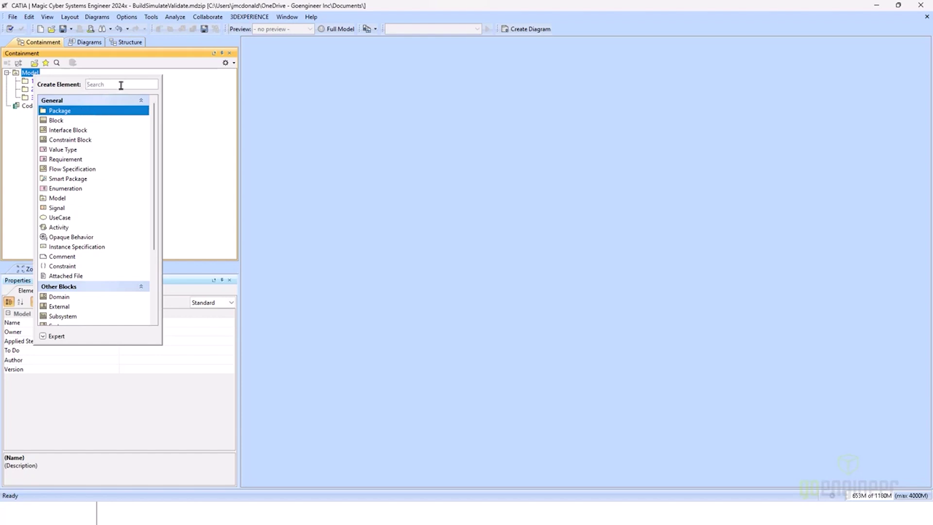
{"action": "type", "text": "4 B"}
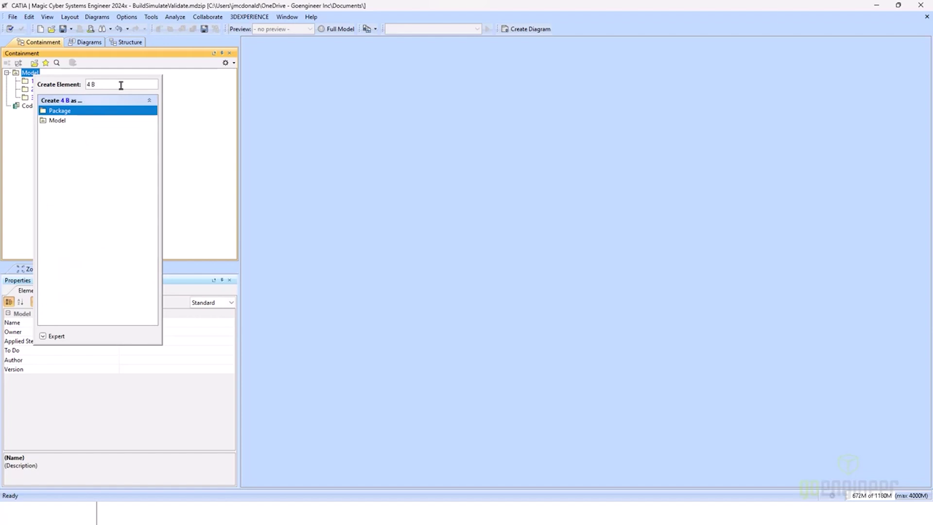
{"action": "type", "text": "ehavior"}
{"action": "key", "text": "Return"}
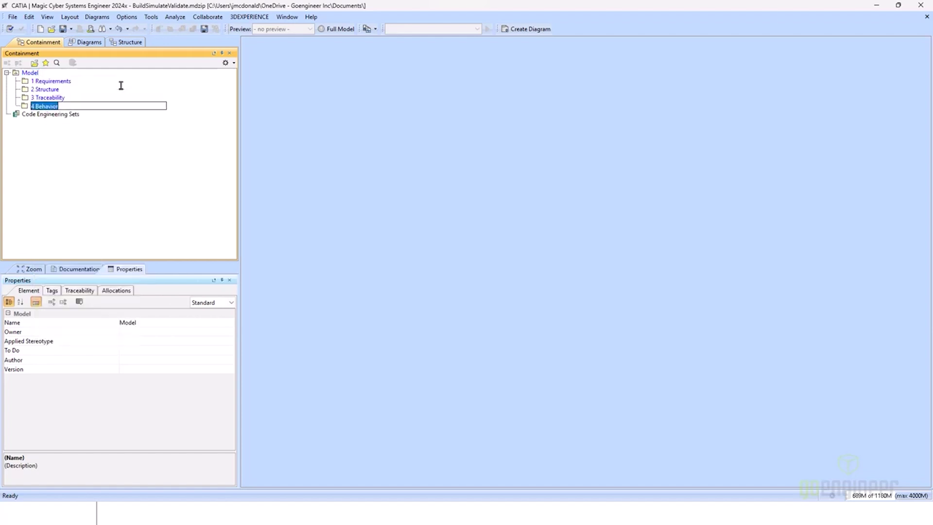
{"action": "key", "text": "Return"}
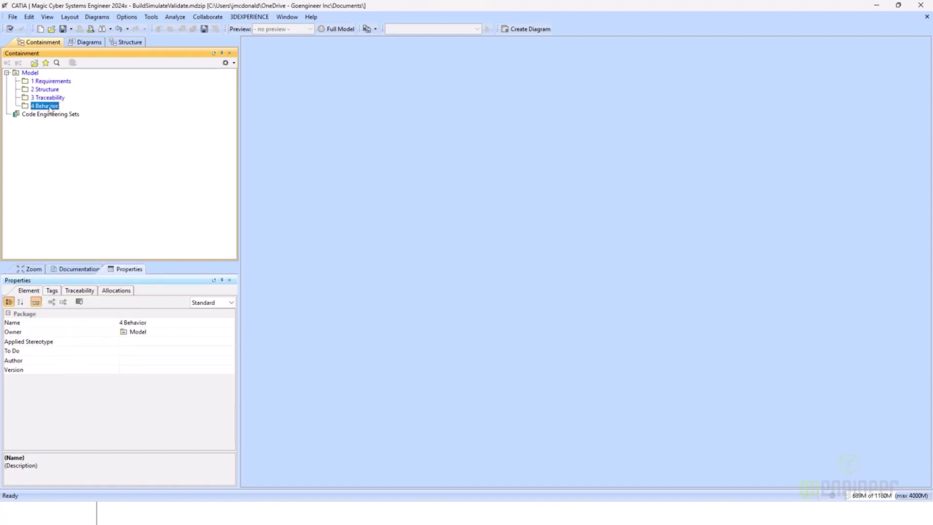
Paste a copy of 4 Behavior into Model and rename it 5 Signals
{"action": "left_click", "coordinate": [30, 73]}
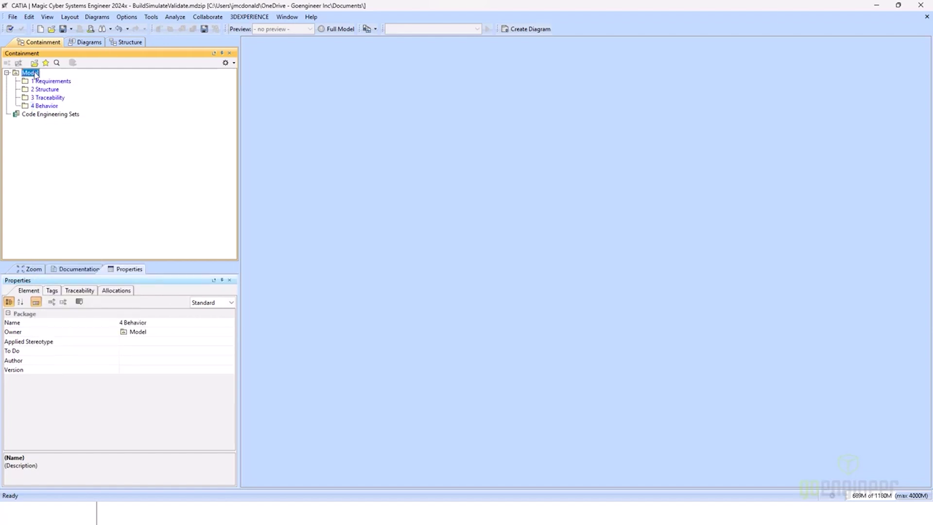
{"action": "key", "text": "ctrl+v"}
{"action": "left_click", "coordinate": [59, 114]}
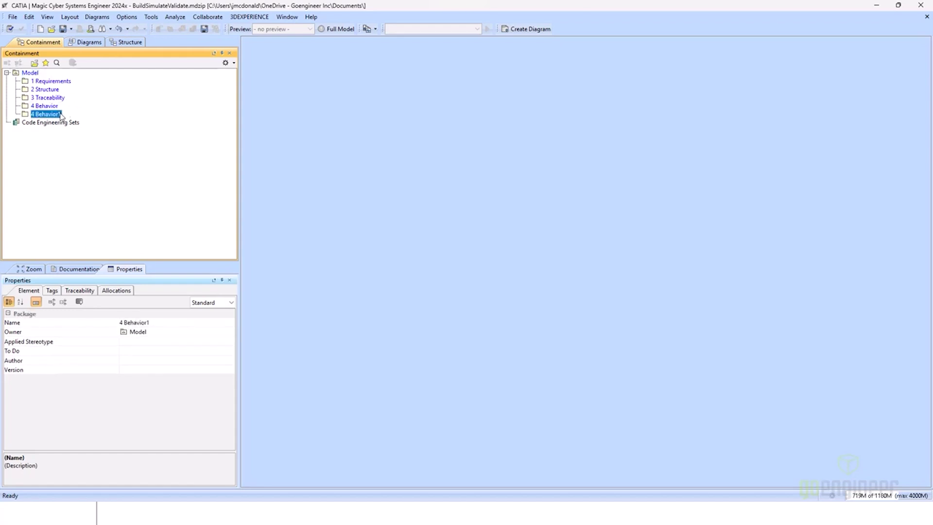
{"action": "double_click", "coordinate": [46, 114]}
{"action": "left_click", "coordinate": [717, 221]}
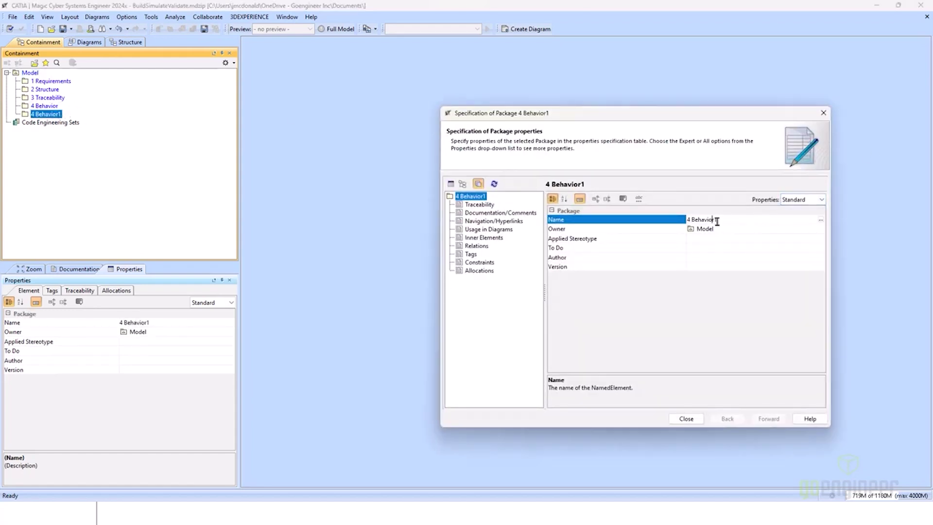
{"action": "double_click", "coordinate": [708, 222]}
{"action": "key", "text": "BackSpace"}
{"action": "key", "text": "Return"}
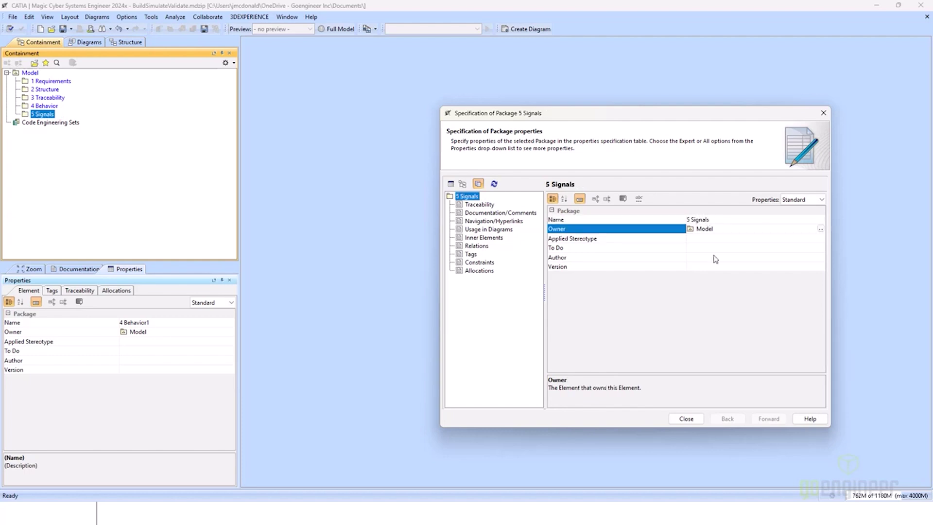
{"action": "left_click", "coordinate": [687, 420]}
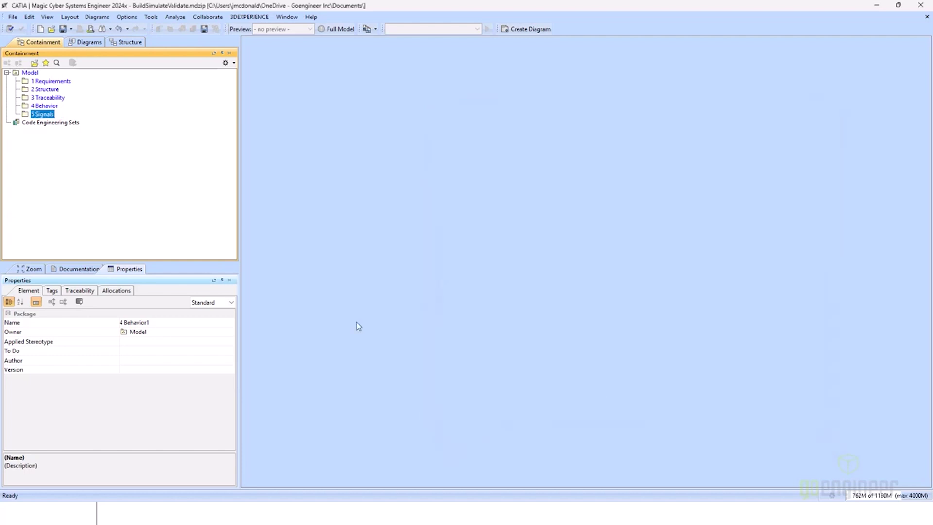
Paste copies of 4 Behavior and 5 Signals into Model, renaming them 6 Interfaces and 7 Instances
{"action": "left_click", "coordinate": [49, 107], "text": "ctrl"}
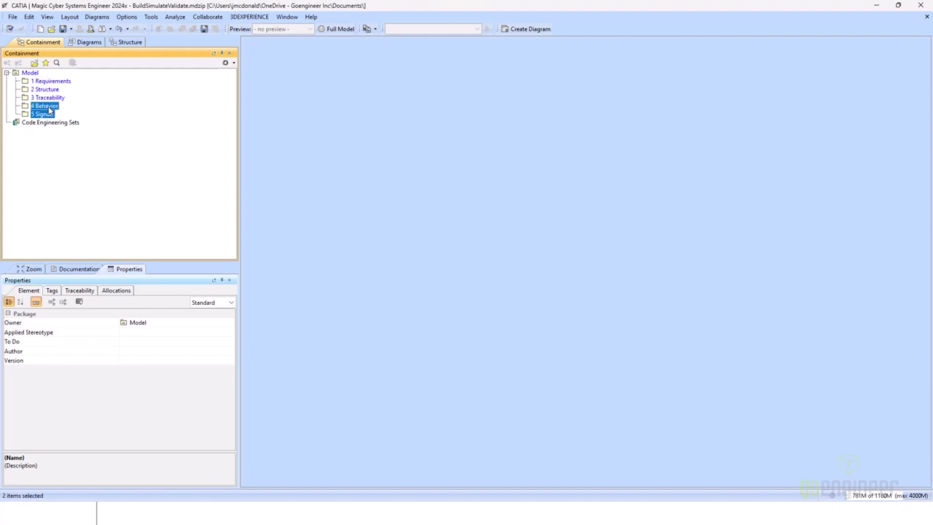
{"action": "left_click", "coordinate": [31, 73]}
{"action": "key", "text": "ctrl+v"}
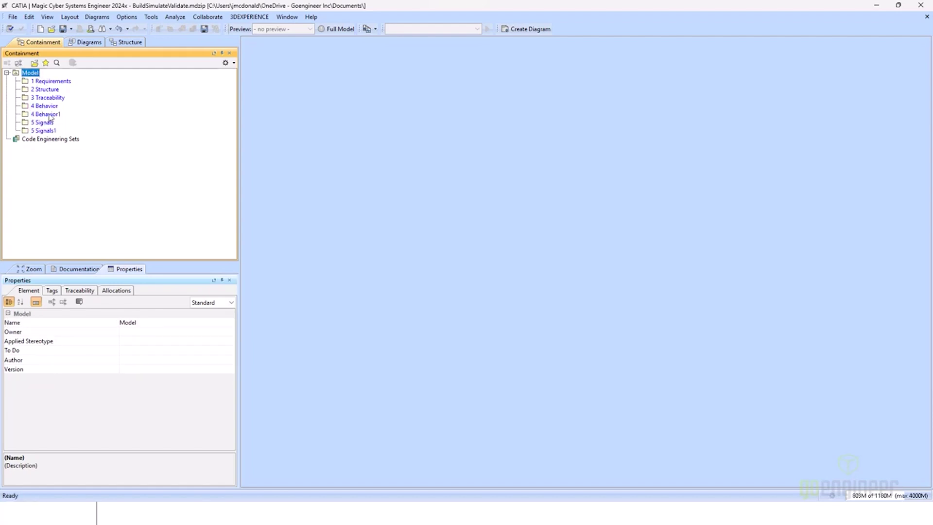
{"action": "left_click", "coordinate": [56, 115]}
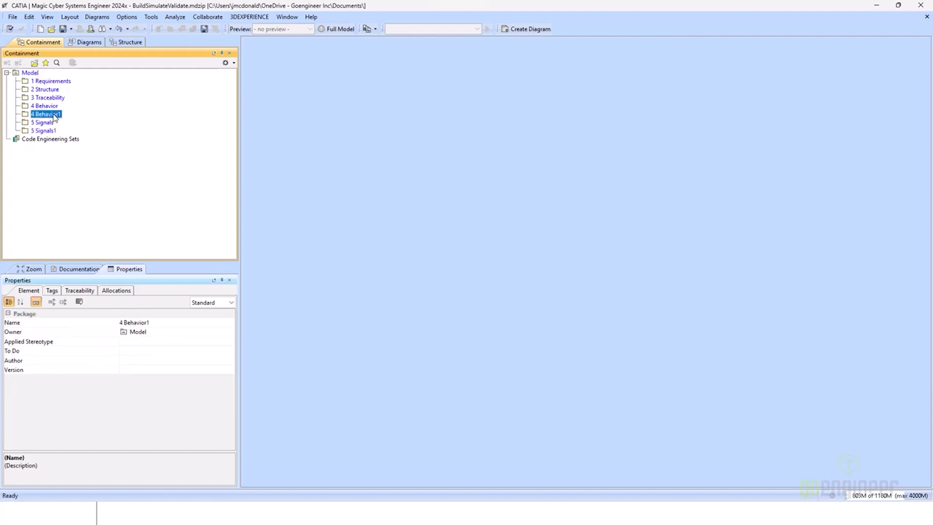
{"action": "left_click", "coordinate": [55, 117]}
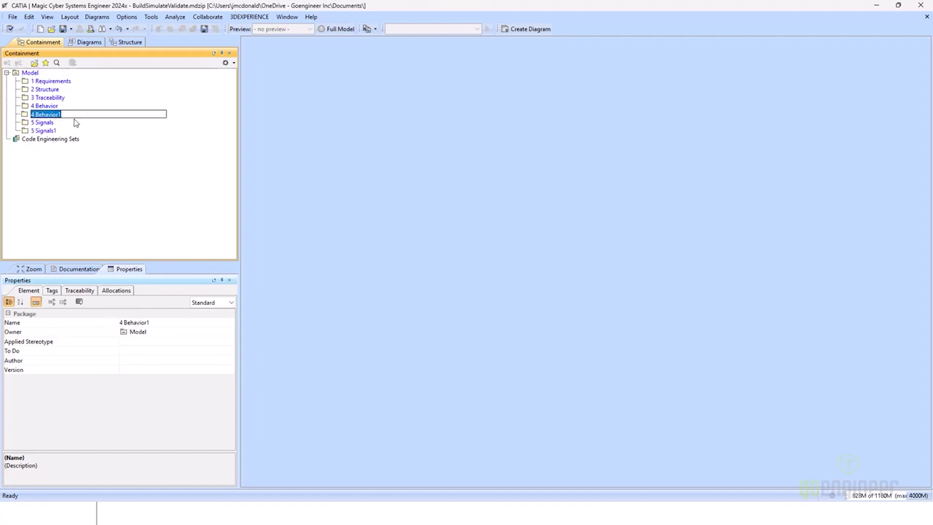
{"action": "type", "text": "6 Interfaces"}
{"action": "key", "text": "Return"}
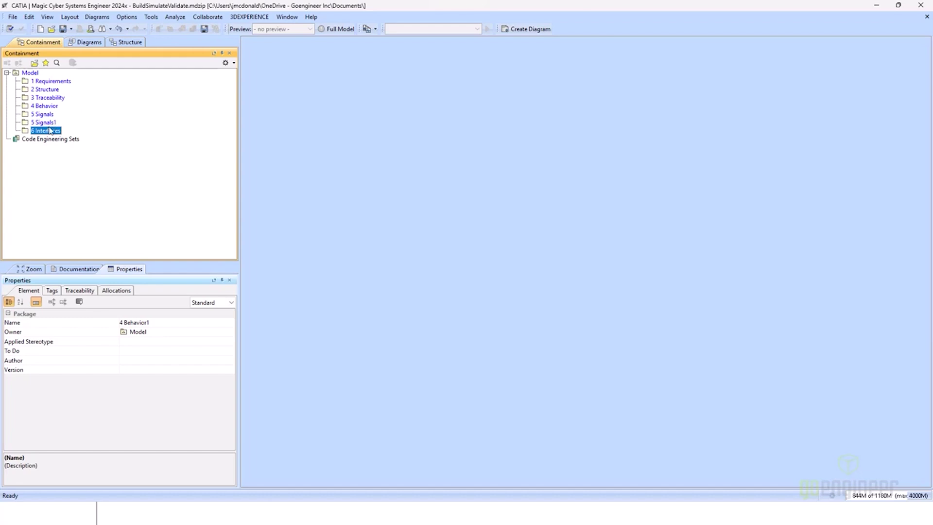
{"action": "left_click", "coordinate": [50, 131]}
{"action": "left_click", "coordinate": [58, 122]}
{"action": "left_click", "coordinate": [57, 123]}
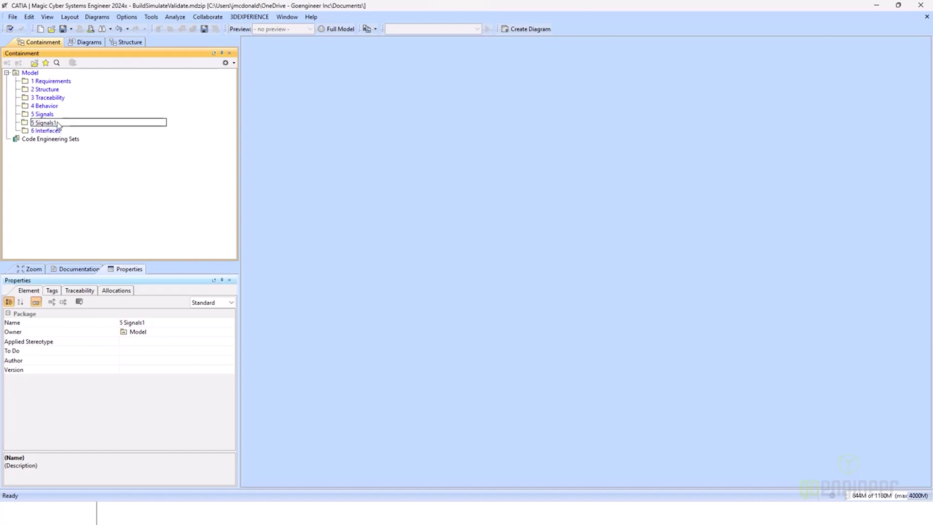
{"action": "type", "text": "7"}
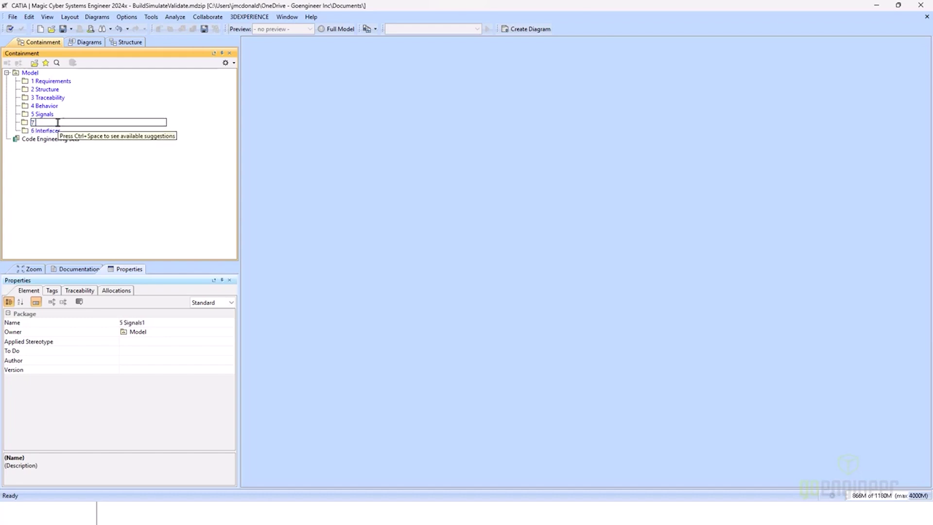
{"action": "type", "text": " Instances"}
{"action": "key", "text": "Return"}
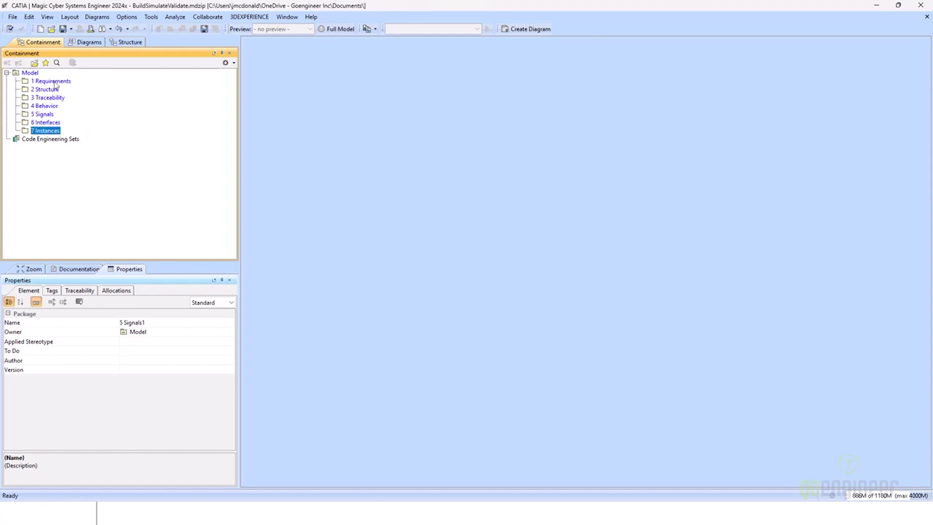
Add a Requirement Table named 1 Requirements to the 1 Requirements package
{"action": "left_click", "coordinate": [60, 81]}
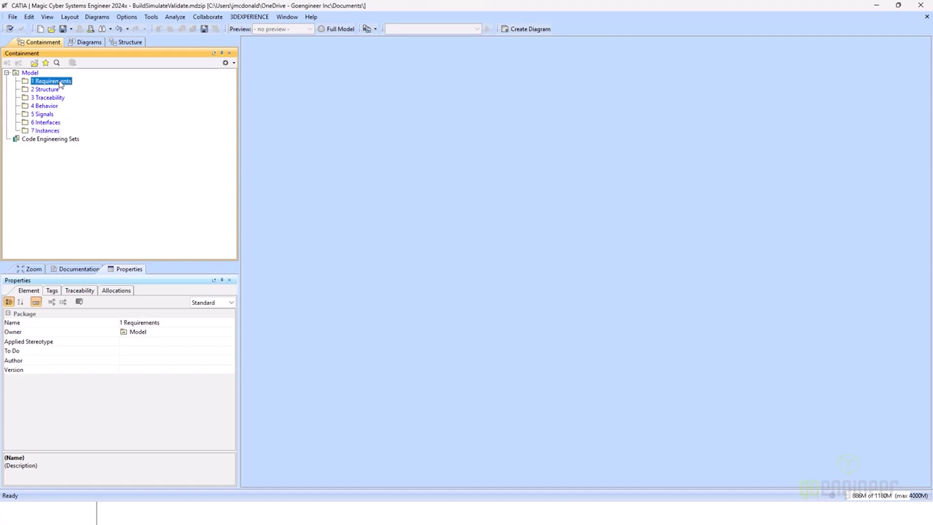
{"action": "right_click", "coordinate": [60, 84]}
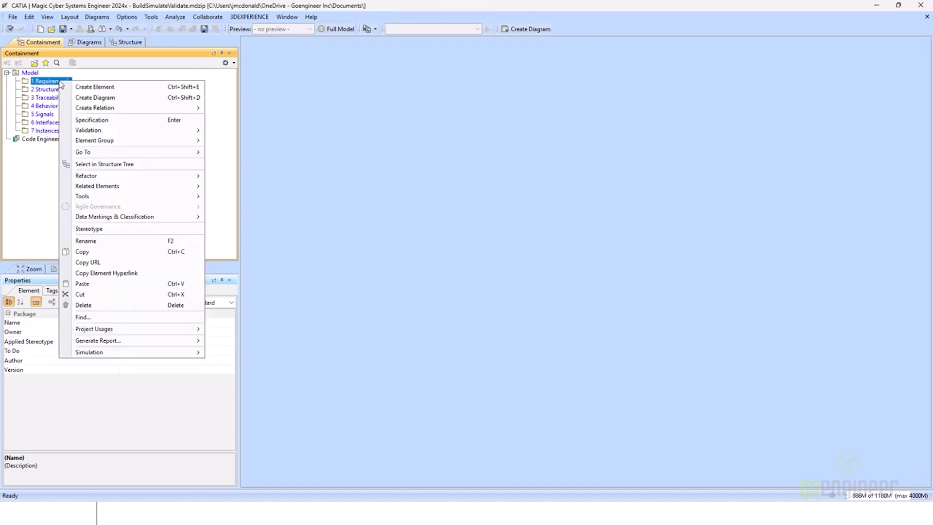
{"action": "left_click", "coordinate": [111, 100]}
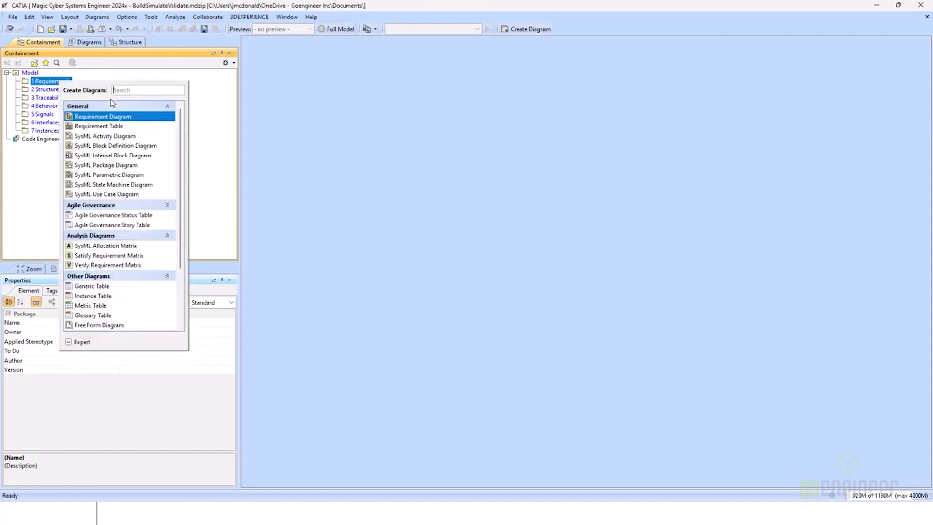
{"action": "left_click", "coordinate": [119, 132]}
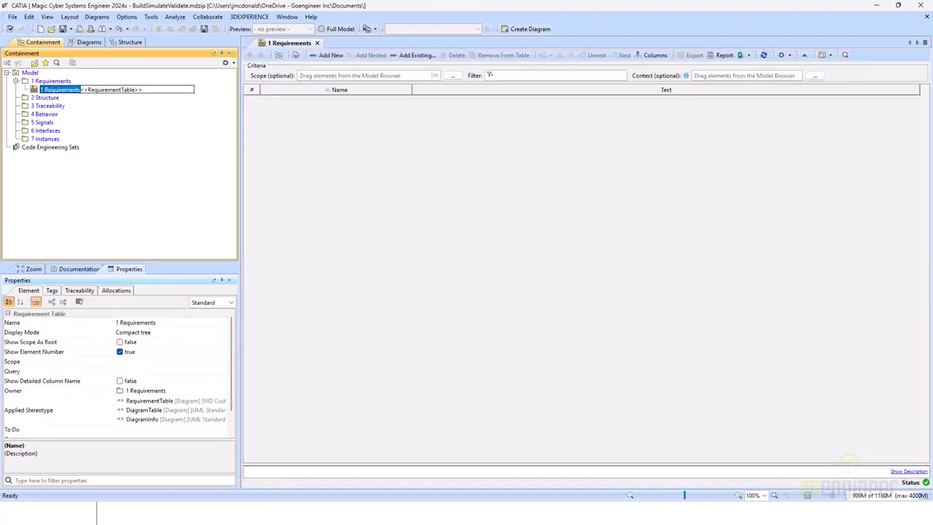
{"action": "key", "text": "alt+Tab"}
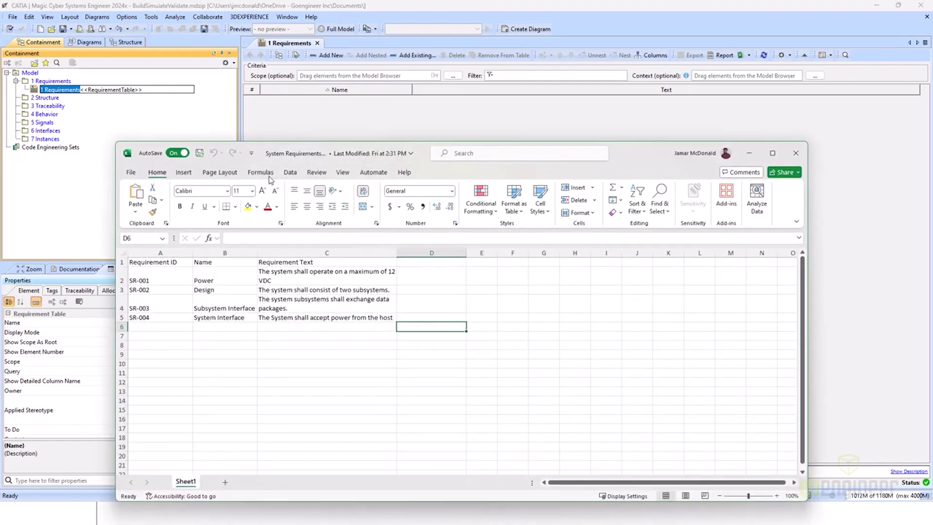
{"action": "left_click_drag", "start_coordinate": [638, 151], "coordinate": [648, 194]}
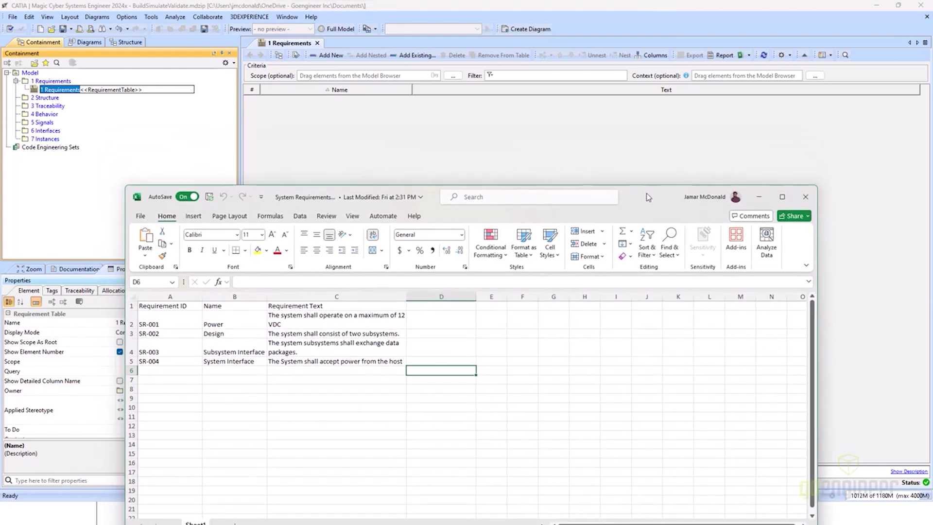
{"action": "left_click", "coordinate": [177, 317]}
{"action": "left_click", "coordinate": [364, 308]}
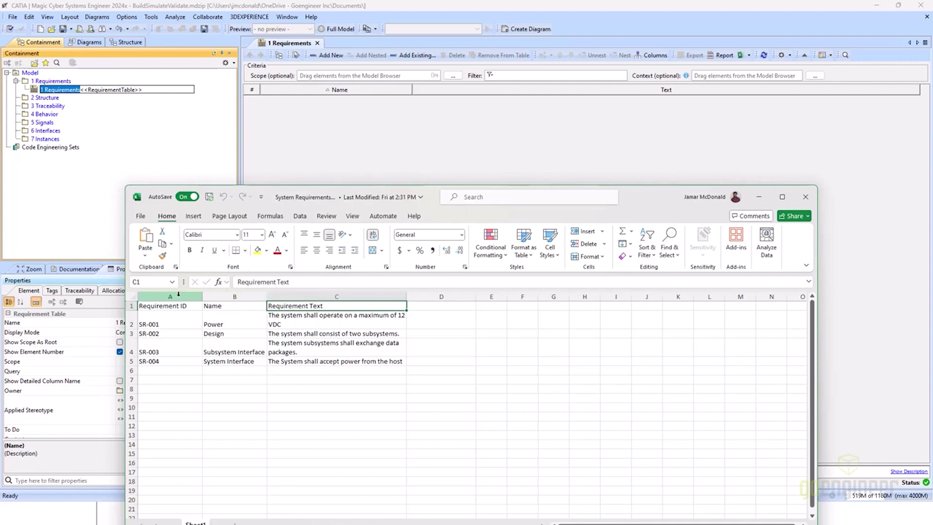
Add an Id column placed before Name, sort by Text and narrow the Text column
{"action": "left_click", "coordinate": [474, 131]}
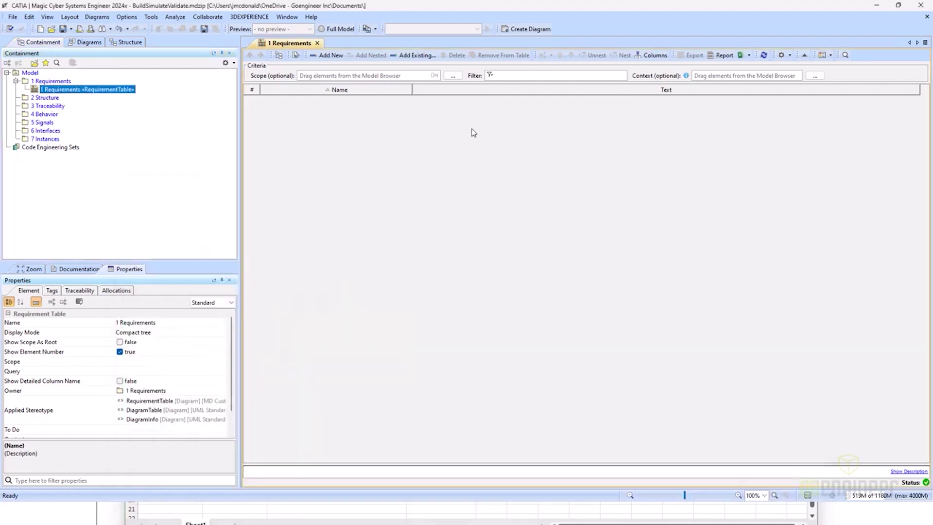
{"action": "left_click", "coordinate": [652, 55]}
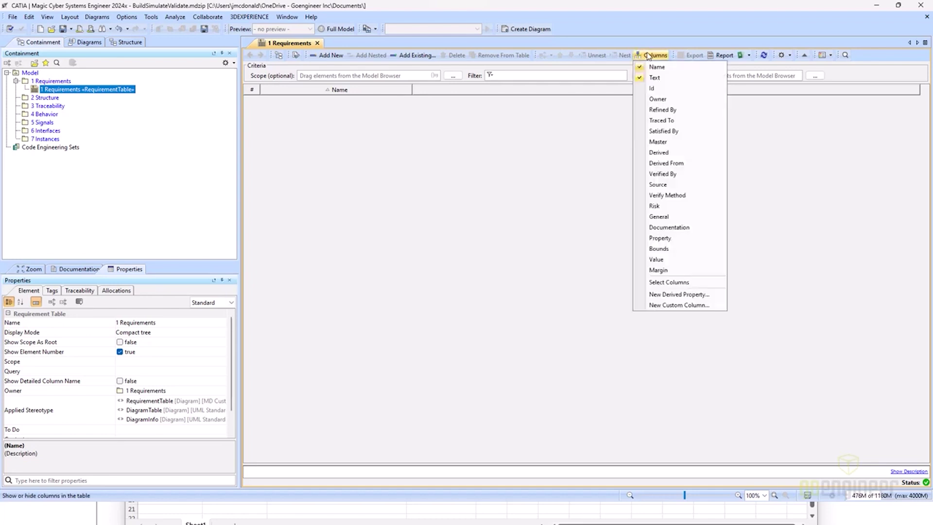
{"action": "left_click", "coordinate": [662, 93]}
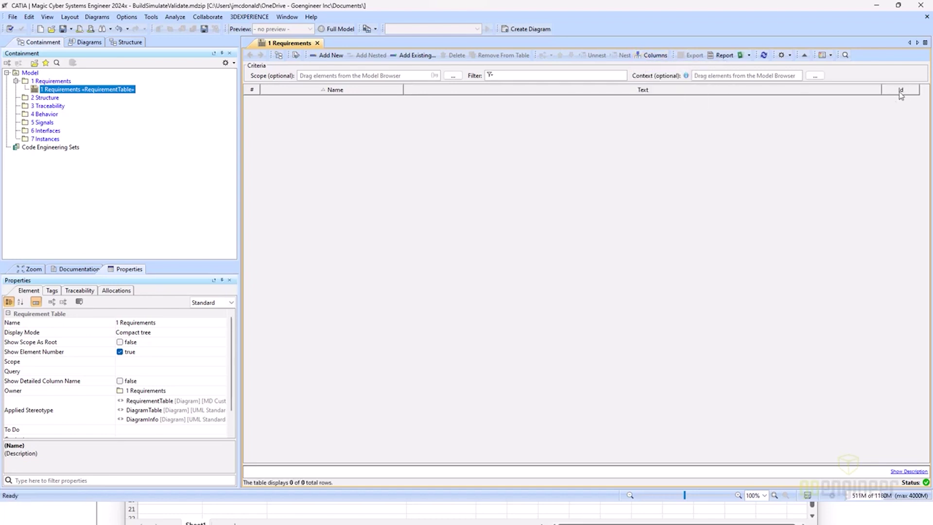
{"action": "left_click_drag", "start_coordinate": [900, 93], "coordinate": [273, 114]}
{"action": "left_click", "coordinate": [758, 91]}
{"action": "left_click_drag", "start_coordinate": [919, 92], "coordinate": [719, 100]}
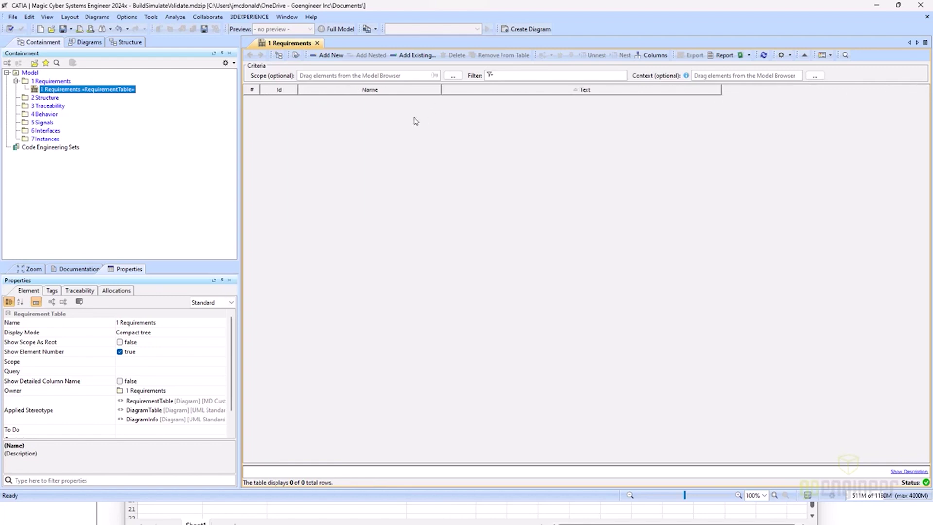
Copy spreadsheet cells A1:C5 and paste them into the table as Requirement elements
{"action": "key", "text": "alt+Tab"}
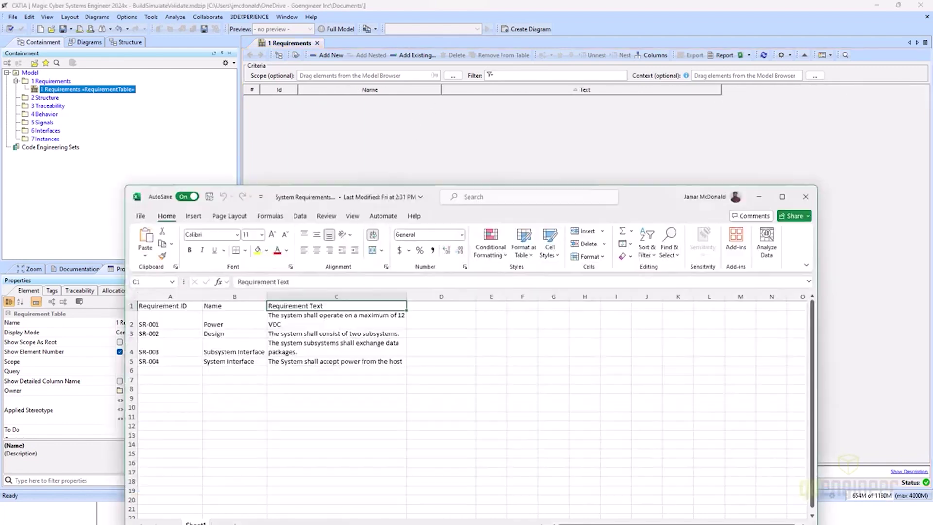
{"action": "left_click", "coordinate": [395, 362]}
{"action": "left_click_drag", "start_coordinate": [396, 362], "coordinate": [155, 305]}
{"action": "key", "text": "ctrl+c"}
{"action": "left_click", "coordinate": [512, 137]}
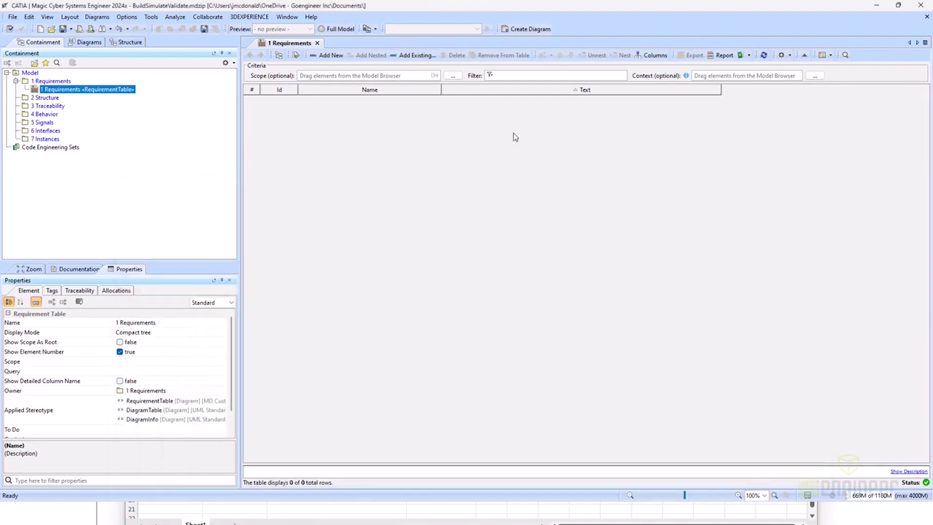
{"action": "key", "text": "ctrl+v"}
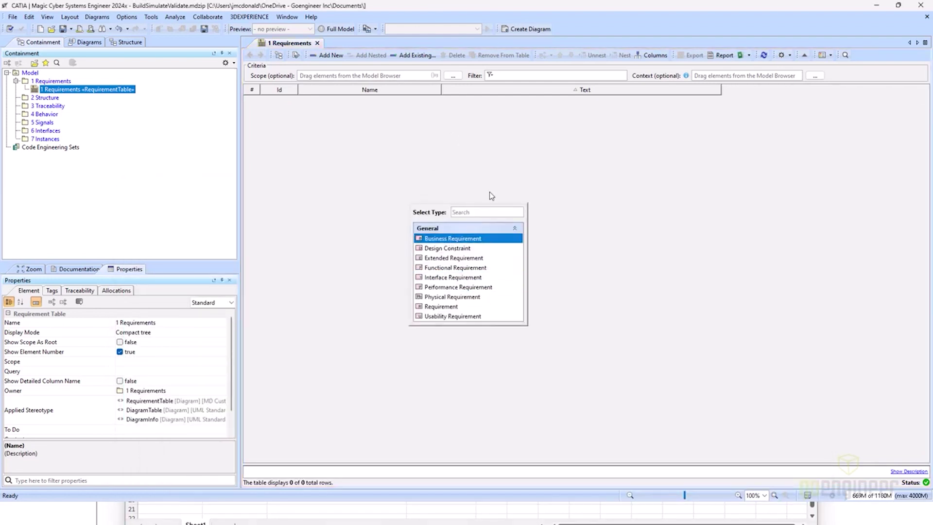
{"action": "left_click", "coordinate": [456, 307]}
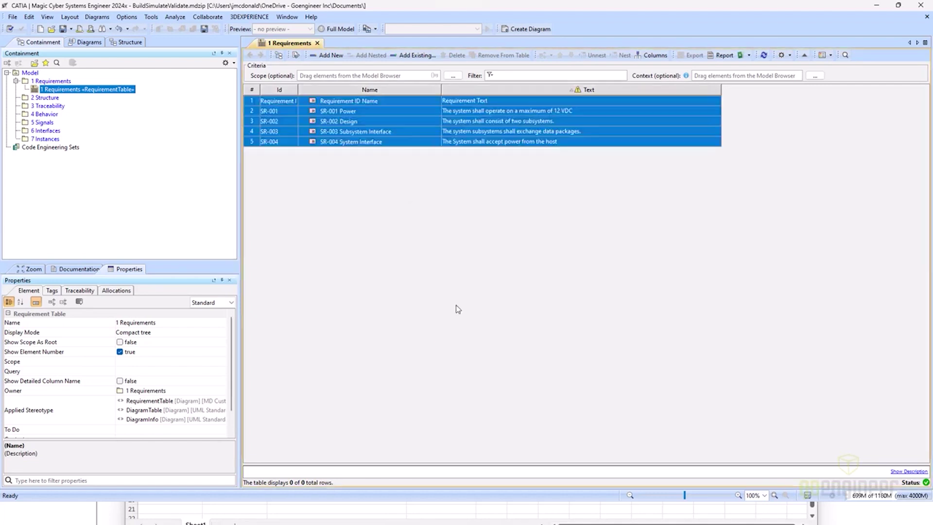
{"action": "left_click", "coordinate": [380, 165]}
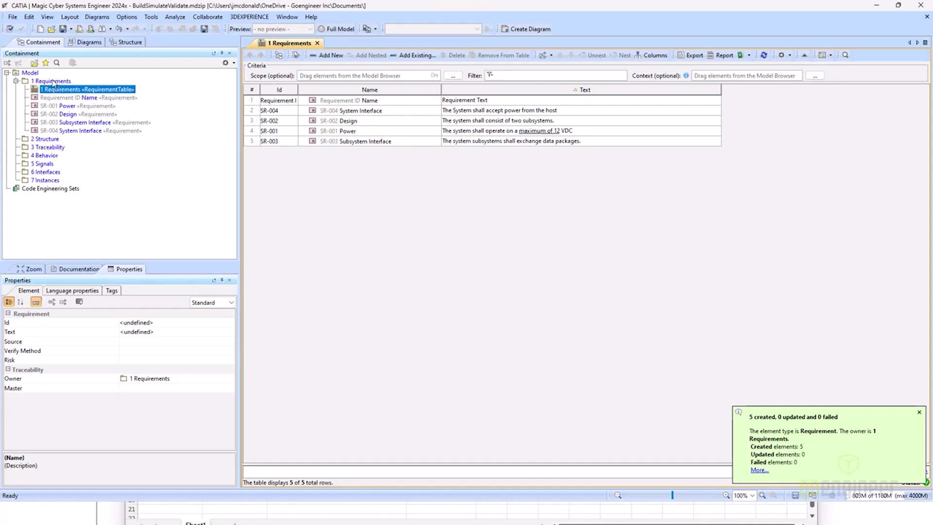
Create a Requirement Diagram in the 1 Requirements package with its default name
{"action": "right_click", "coordinate": [53, 82]}
{"action": "left_click", "coordinate": [114, 97]}
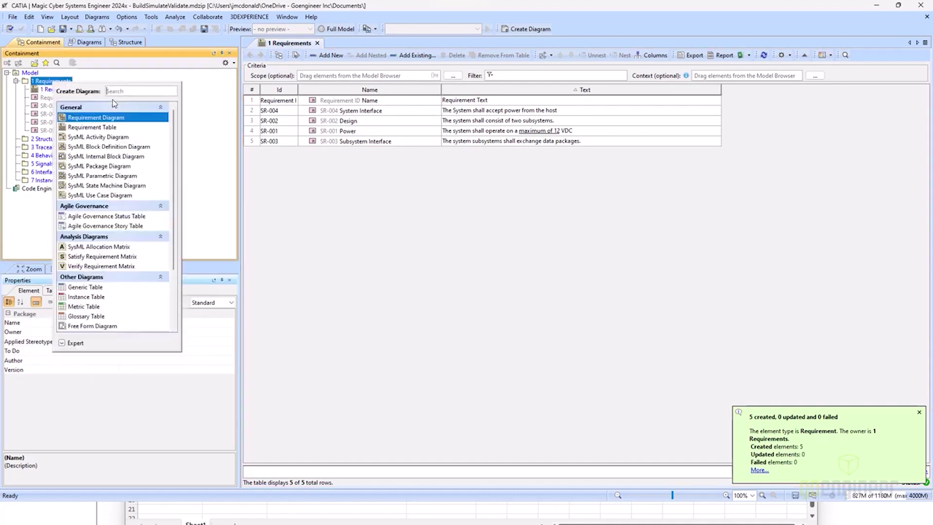
{"action": "left_click", "coordinate": [136, 117]}
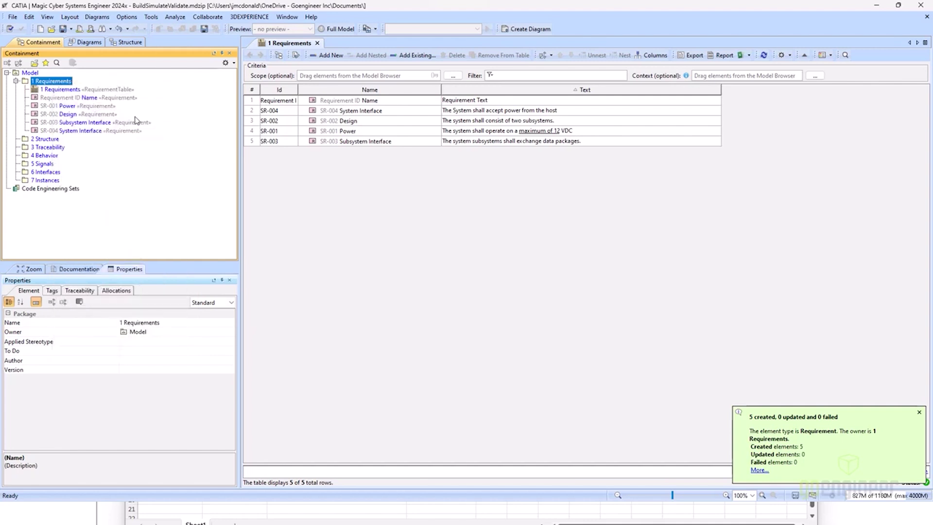
{"action": "key", "text": "Return"}
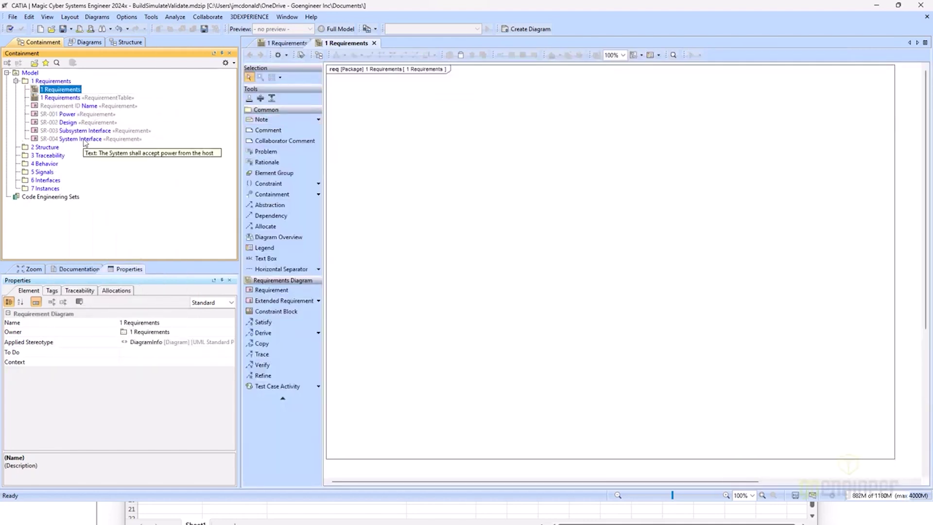
Drag the five requirements onto the diagram, moving Name up and Design to the left
{"action": "left_click", "coordinate": [96, 138]}
{"action": "left_click", "coordinate": [77, 105], "text": "shift"}
{"action": "left_click_drag", "start_coordinate": [77, 106], "coordinate": [533, 153]}
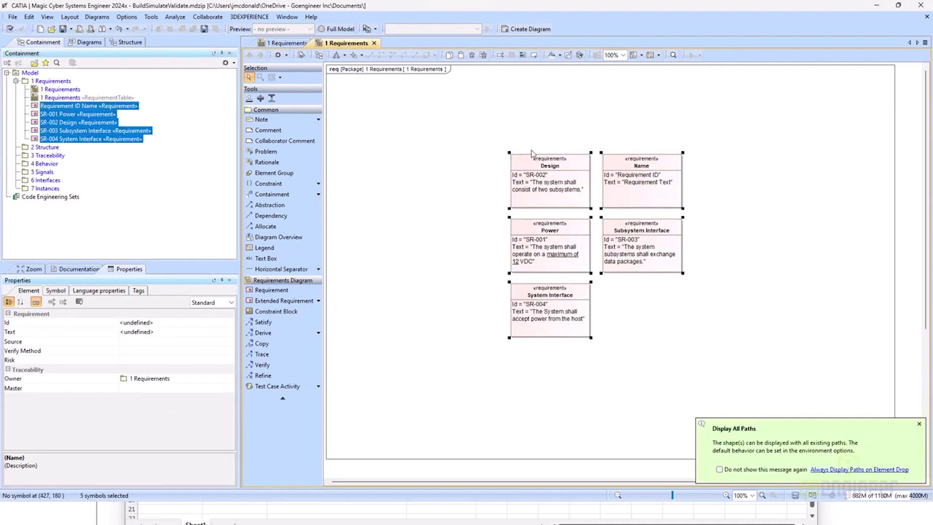
{"action": "left_click", "coordinate": [386, 114]}
{"action": "left_click_drag", "start_coordinate": [646, 188], "coordinate": [649, 129]}
{"action": "left_click_drag", "start_coordinate": [578, 177], "coordinate": [468, 184]}
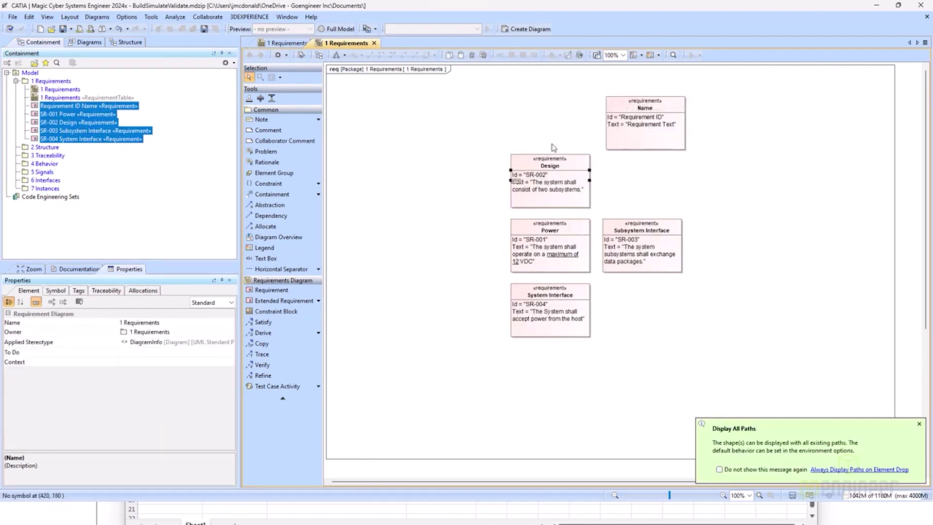
{"action": "left_click", "coordinate": [647, 118]}
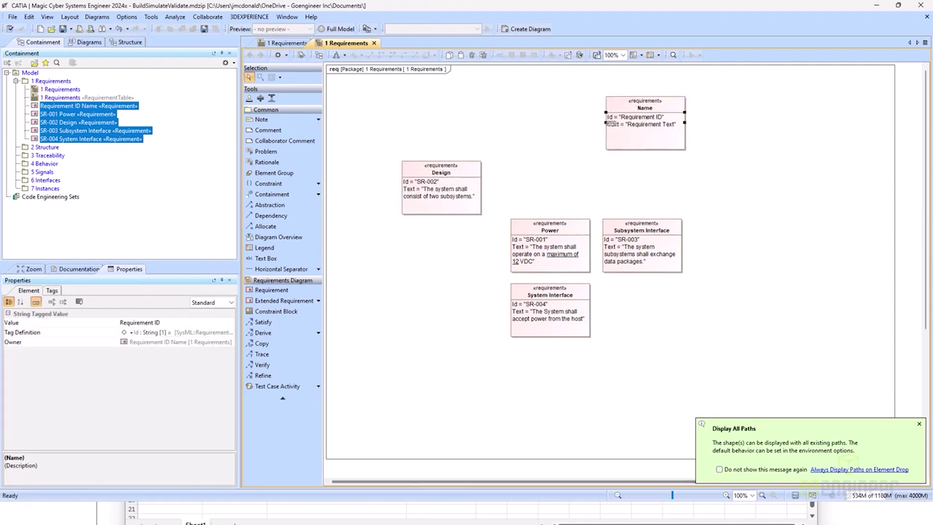
Clear the Name requirement's placeholder text and change its Id to SR-1
{"action": "left_click", "coordinate": [653, 127]}
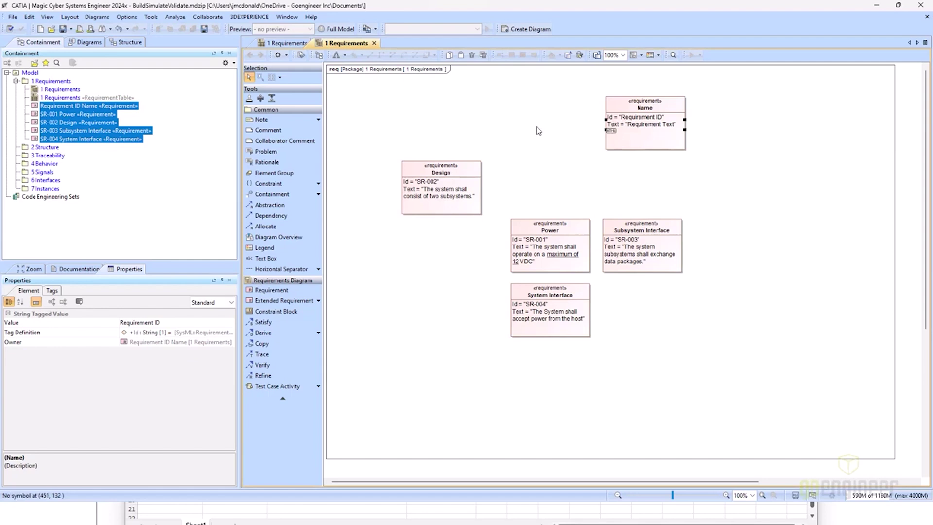
{"action": "left_click", "coordinate": [652, 128]}
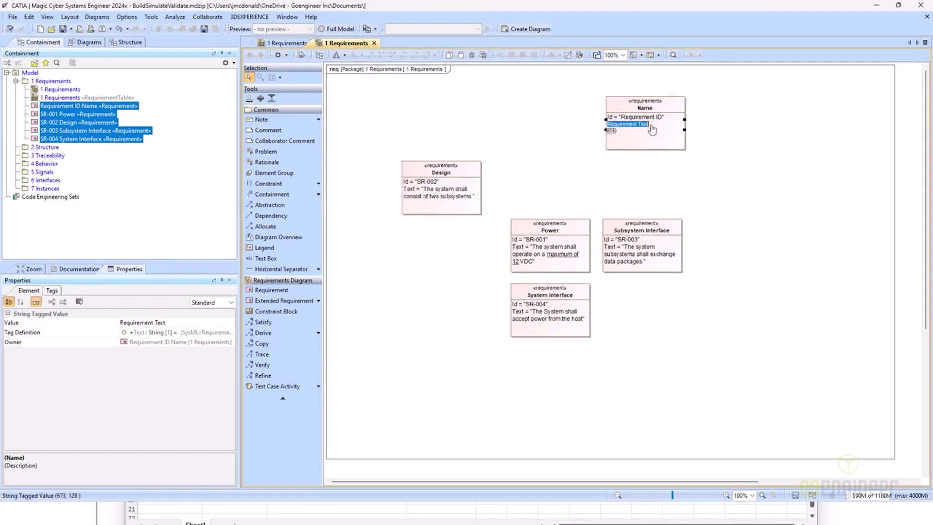
{"action": "key", "text": "BackSpace"}
{"action": "left_click", "coordinate": [712, 138]}
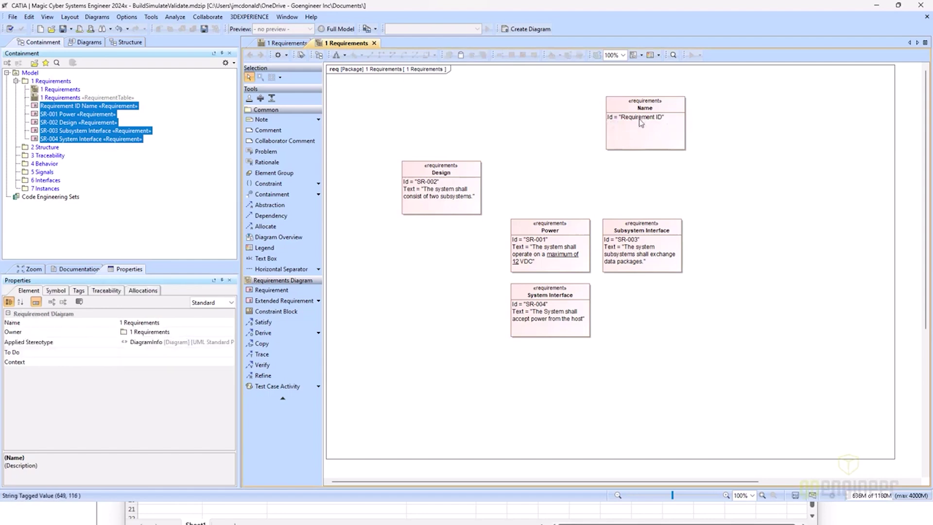
{"action": "left_click", "coordinate": [640, 121]}
{"action": "left_click", "coordinate": [641, 123]}
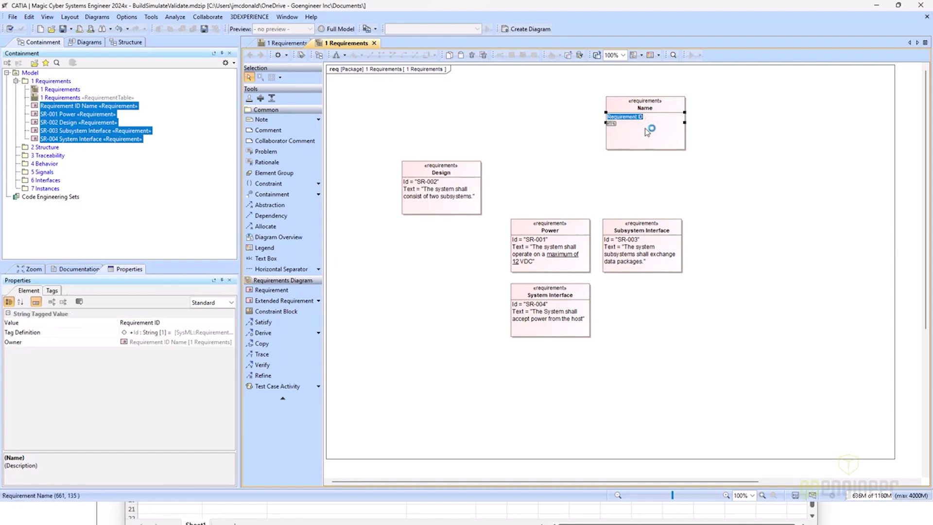
{"action": "type", "text": "SR-1"}
{"action": "left_click", "coordinate": [518, 100]}
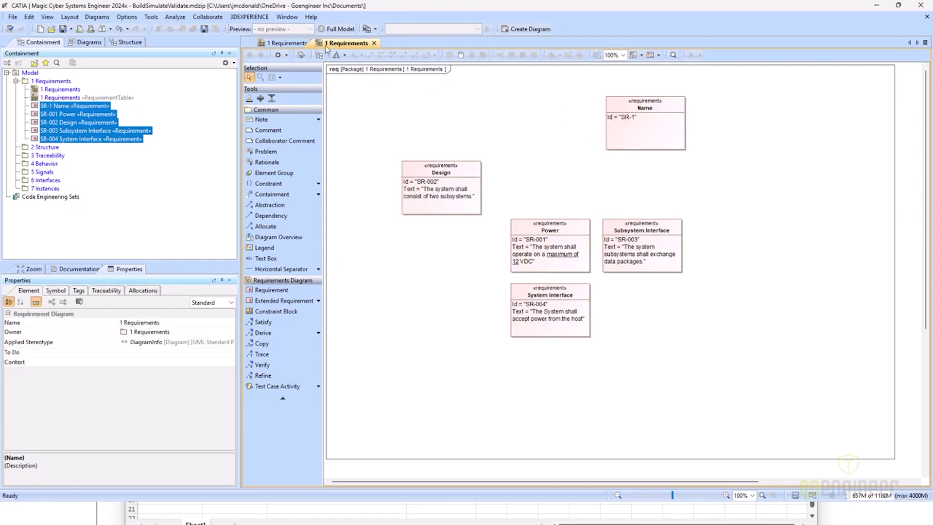
Rename requirement SR-1 to Holder in the requirements table, then go back to the diagram
{"action": "left_click", "coordinate": [298, 45]}
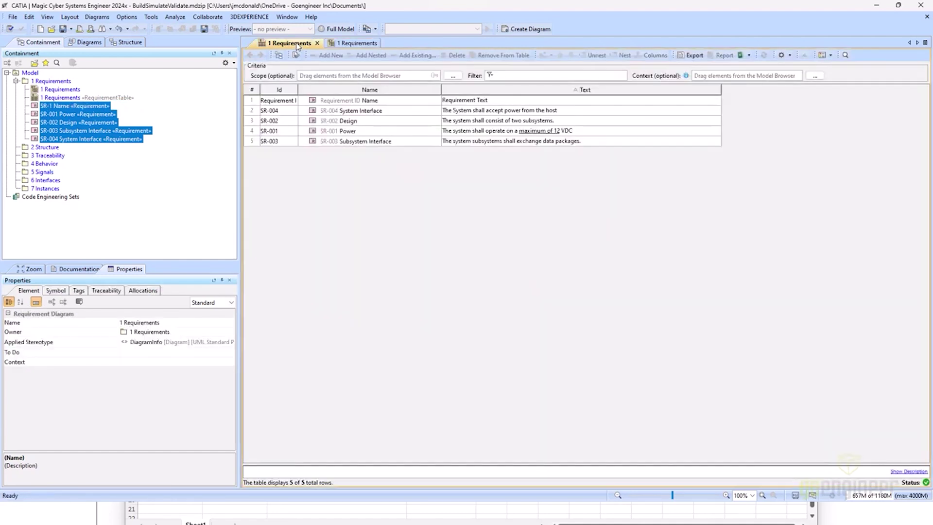
{"action": "left_click", "coordinate": [351, 101]}
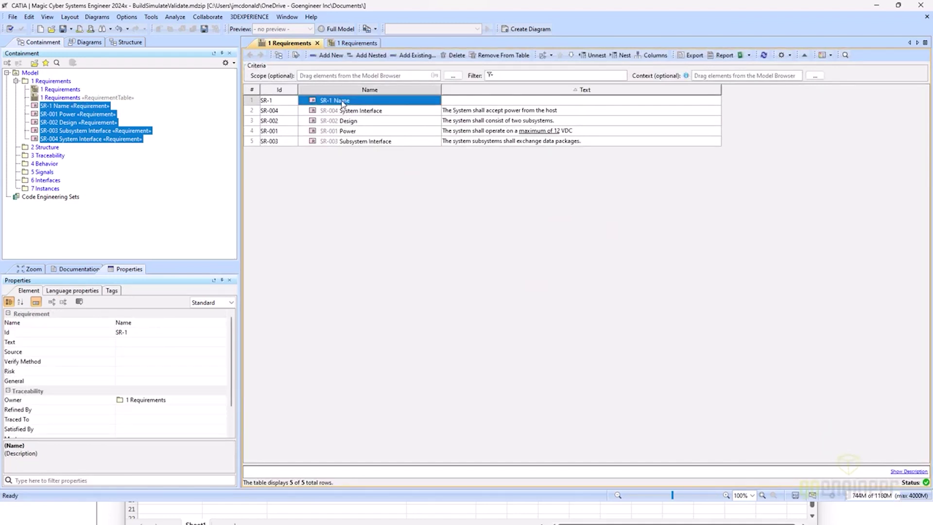
{"action": "left_click", "coordinate": [342, 103]}
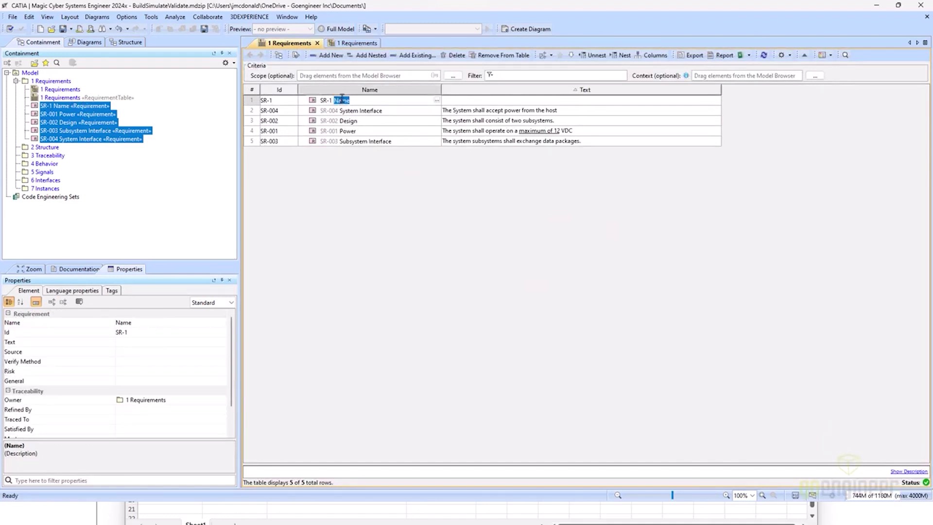
{"action": "type", "text": "Holder"}
{"action": "key", "text": "Return"}
{"action": "left_click", "coordinate": [371, 45]}
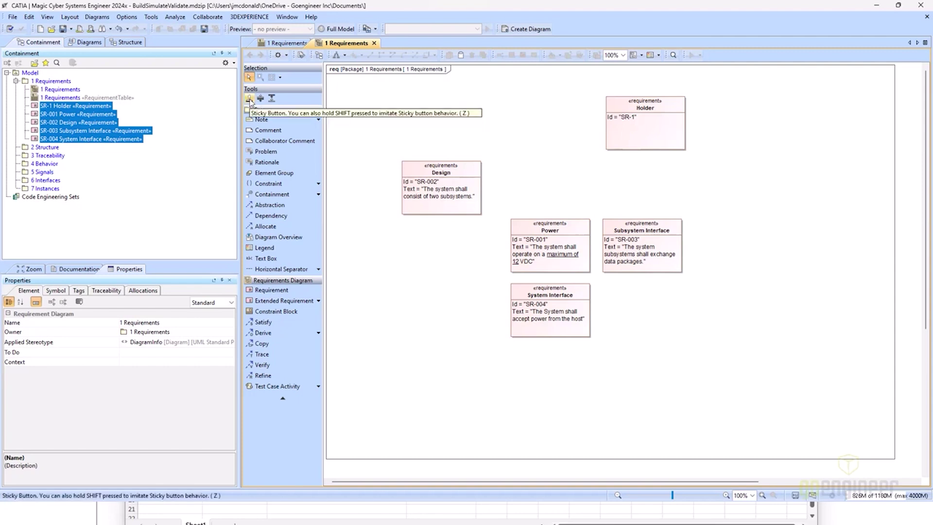
Draw sticky containment links from Design, Power, Subsystem Interface and System Interface to Holder
{"action": "left_click", "coordinate": [250, 99]}
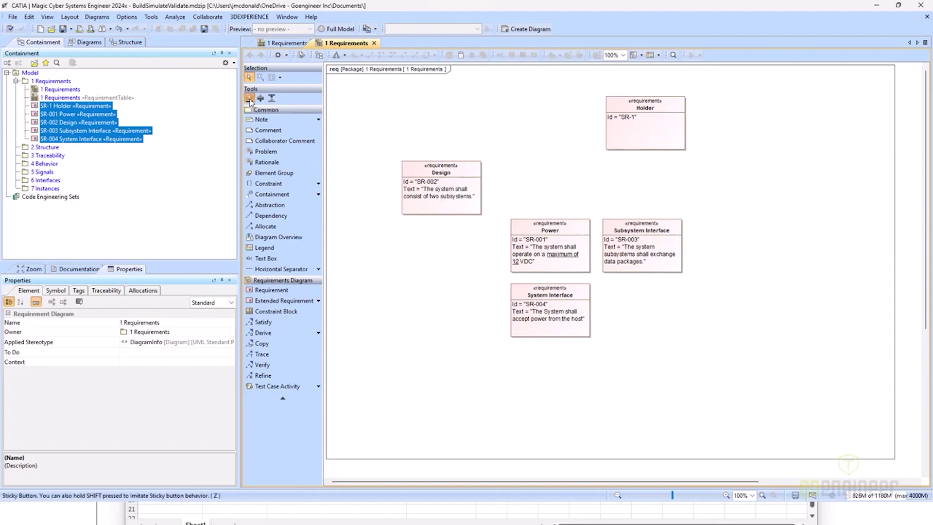
{"action": "left_click", "coordinate": [280, 195]}
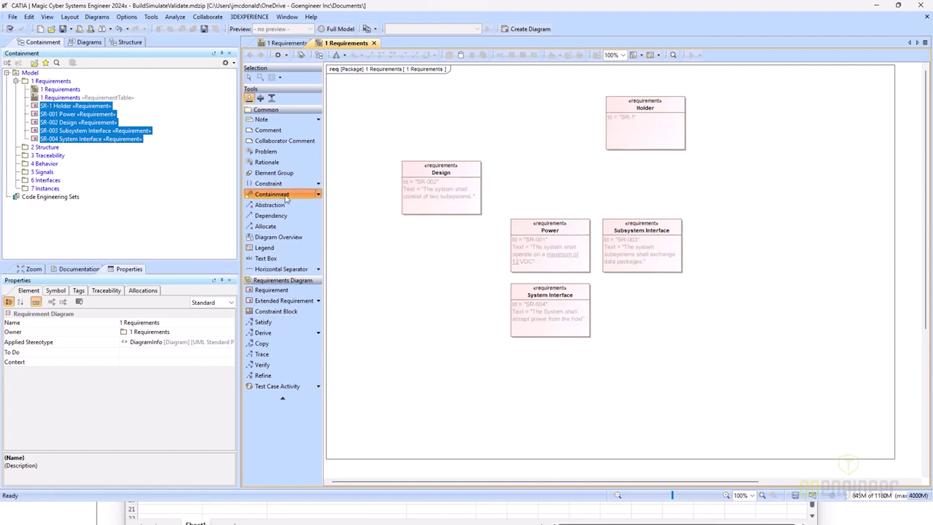
{"action": "left_click", "coordinate": [449, 174]}
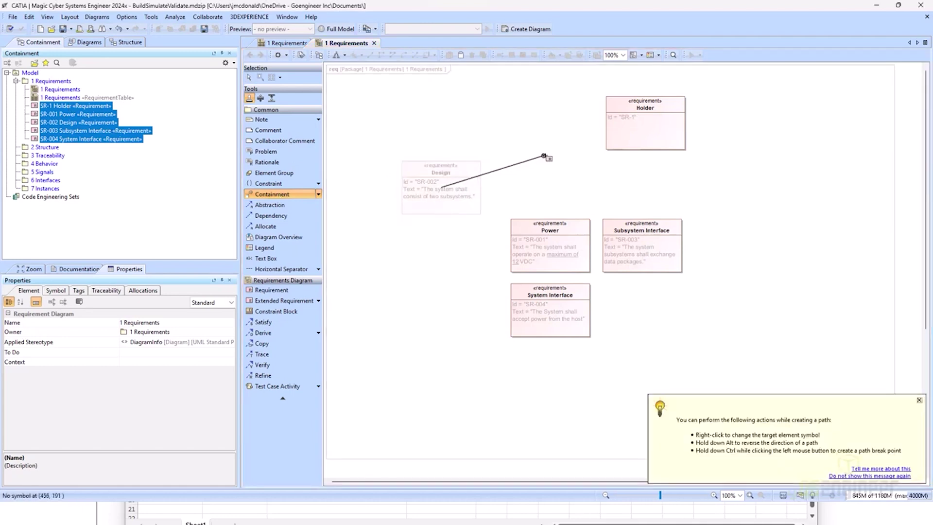
{"action": "left_click", "coordinate": [639, 125]}
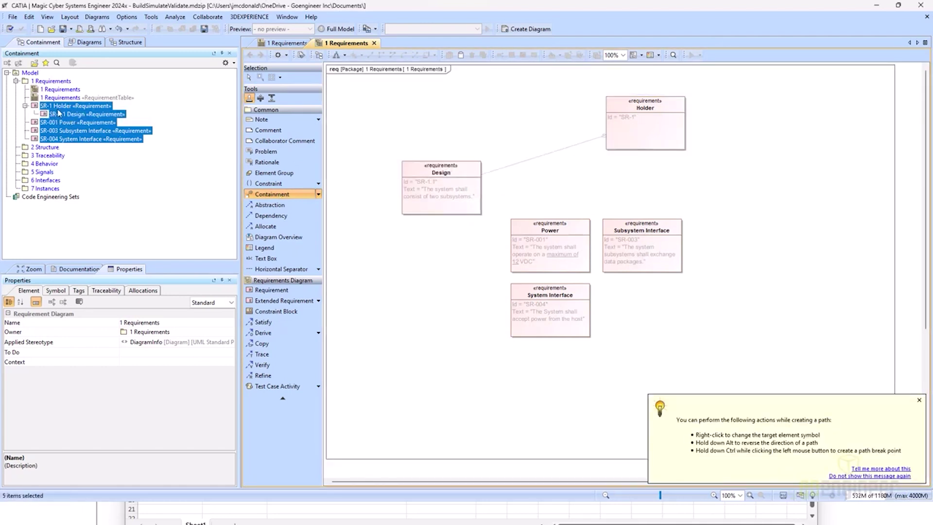
{"action": "left_click", "coordinate": [564, 238]}
{"action": "left_click", "coordinate": [642, 130]}
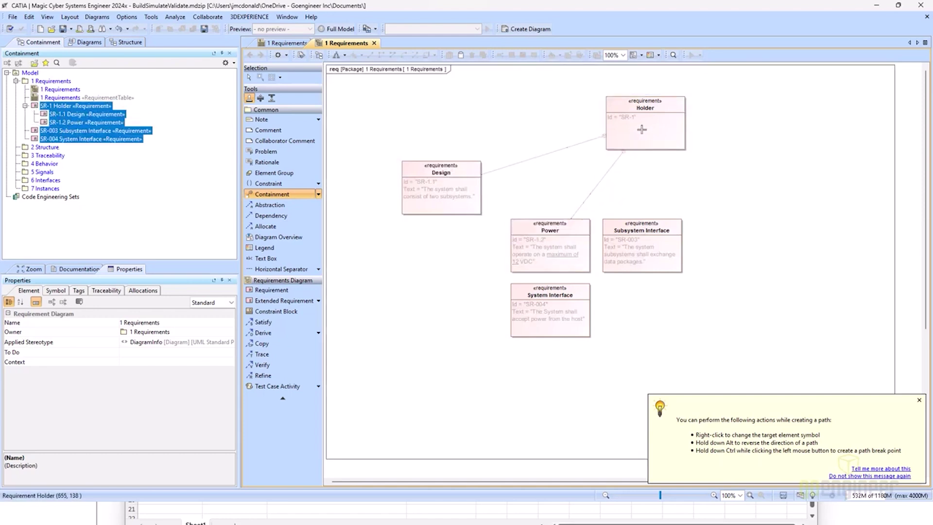
{"action": "left_click", "coordinate": [652, 244]}
{"action": "left_click", "coordinate": [646, 131]}
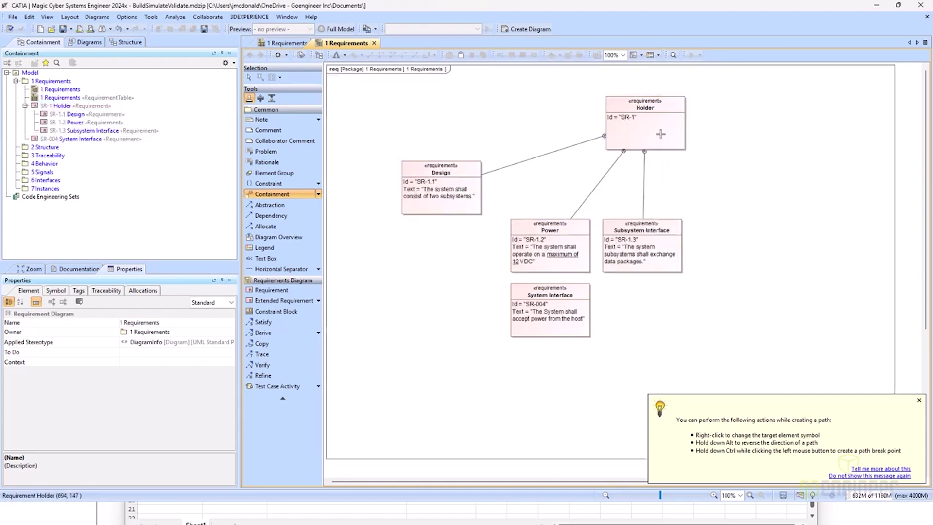
{"action": "left_click", "coordinate": [552, 298]}
{"action": "left_click", "coordinate": [662, 127]}
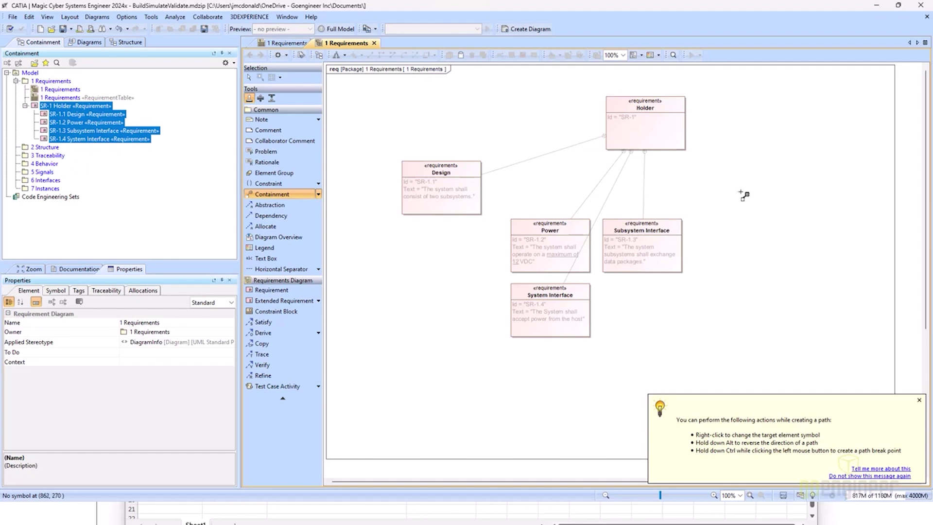
Stop linking, undo and redo the System Interface link, and apply Quick Diagram Layout
{"action": "key", "text": "Escape"}
{"action": "key", "text": "ctrl+z"}
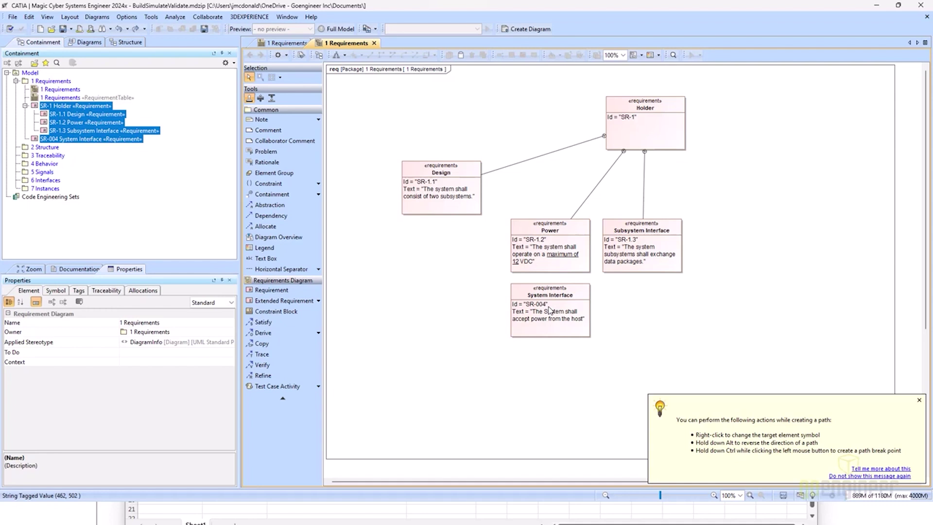
{"action": "key", "text": "ctrl+y"}
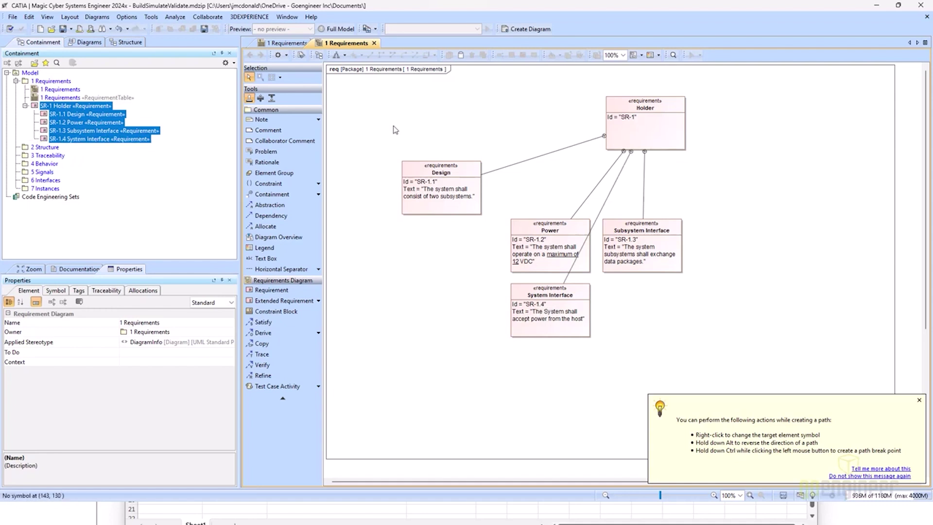
{"action": "left_click", "coordinate": [337, 56]}
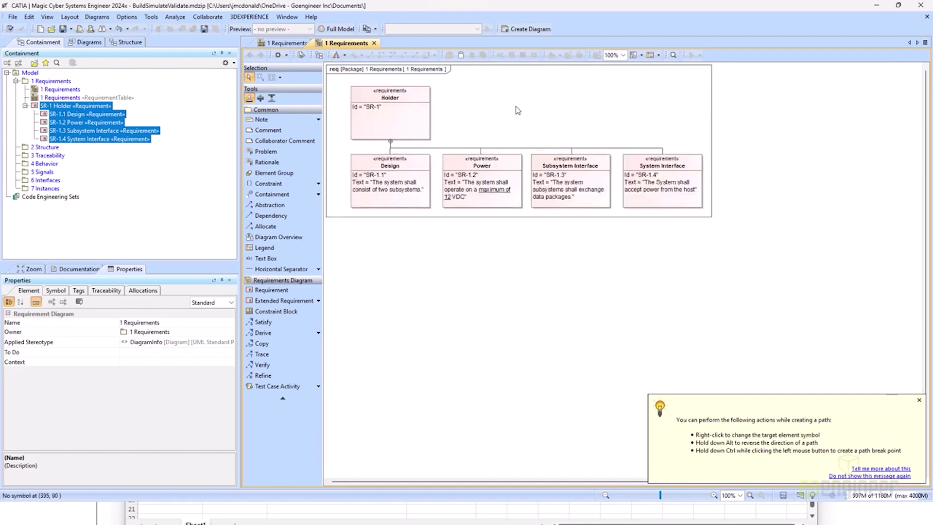
Add a Requirement Containment Map named 1 Requirements to the 1 Requirements package
{"action": "left_click", "coordinate": [25, 106]}
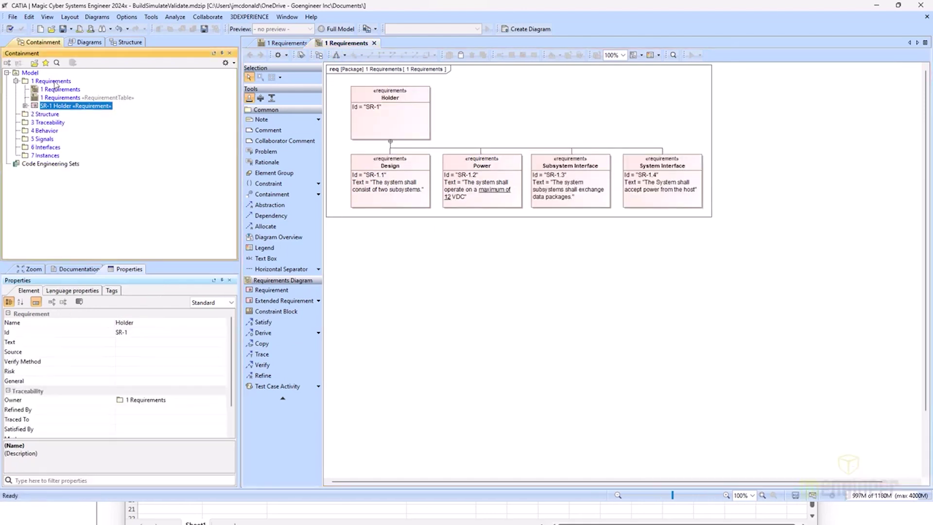
{"action": "right_click", "coordinate": [54, 81]}
{"action": "left_click", "coordinate": [118, 103]}
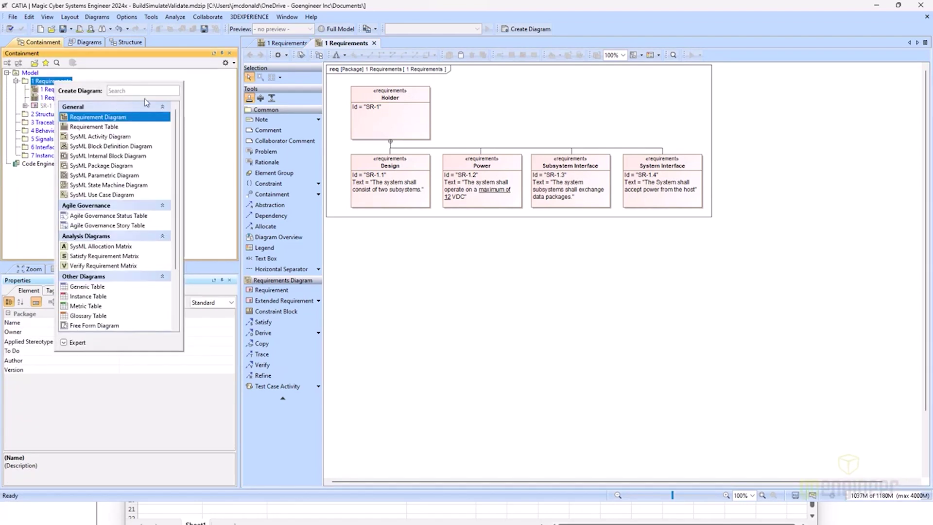
{"action": "type", "text": "map"}
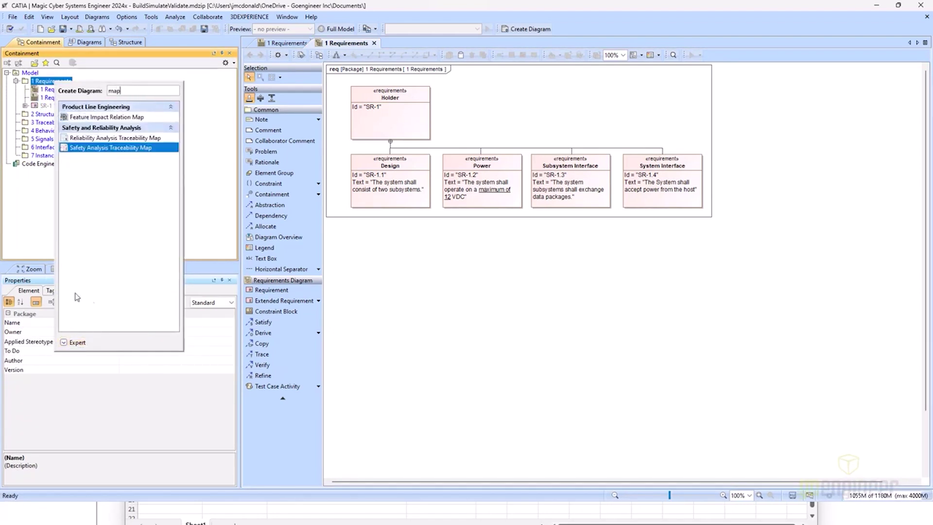
{"action": "left_click", "coordinate": [75, 343]}
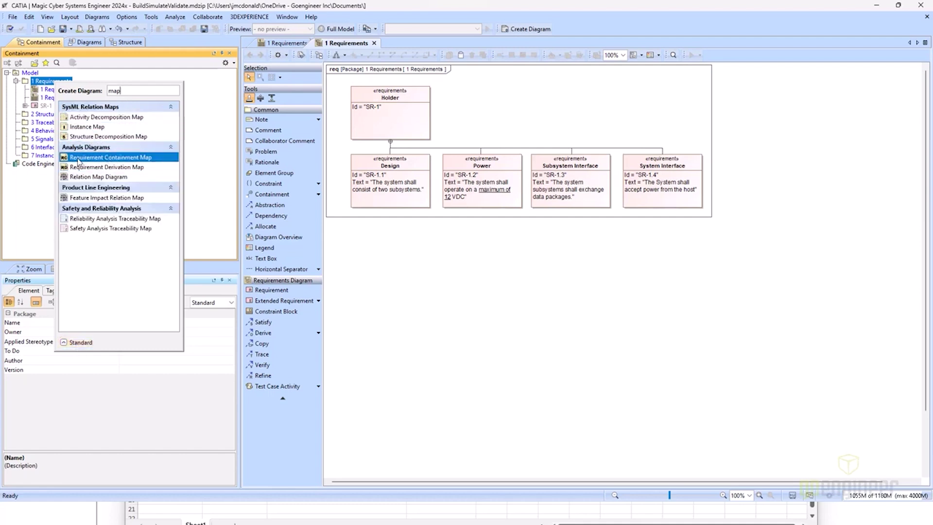
{"action": "left_click", "coordinate": [122, 158]}
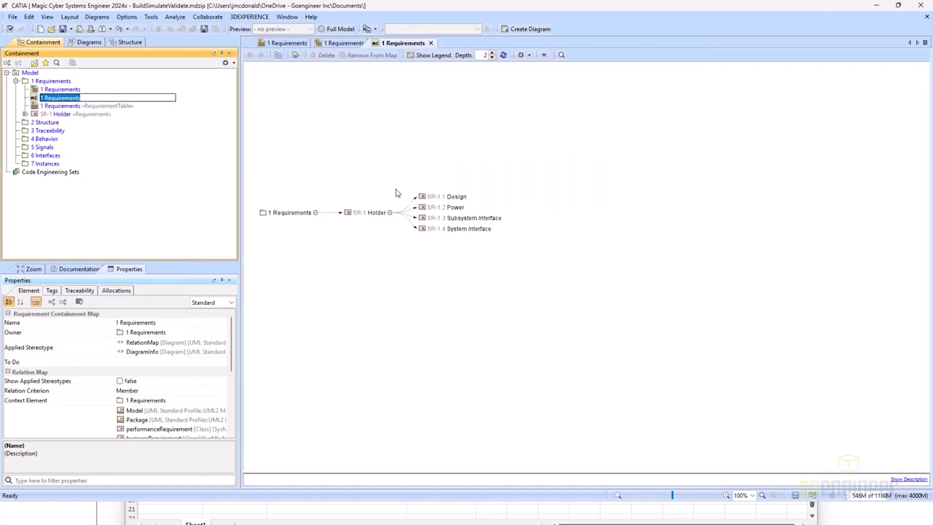
{"action": "left_click", "coordinate": [377, 102]}
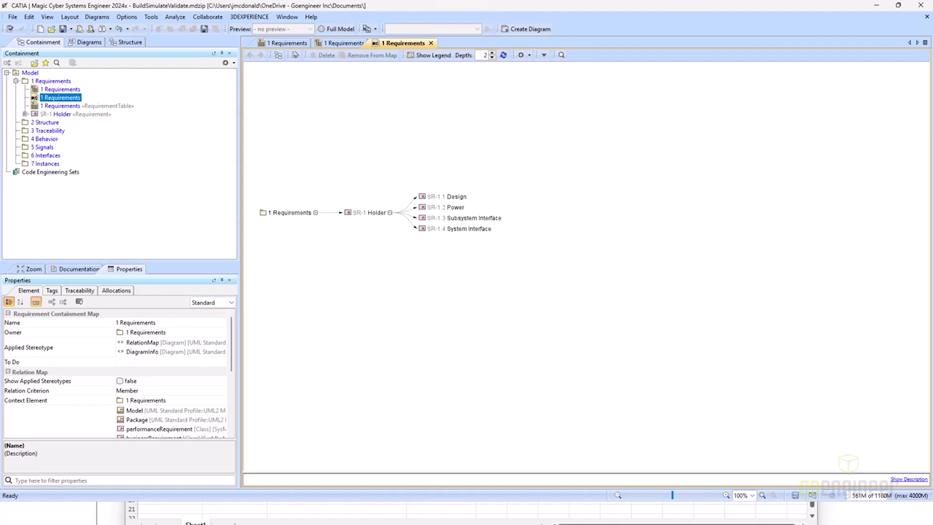
Reopen the 1 Requirements requirement diagram from the Containment tree
{"action": "double_click", "coordinate": [33, 90]}
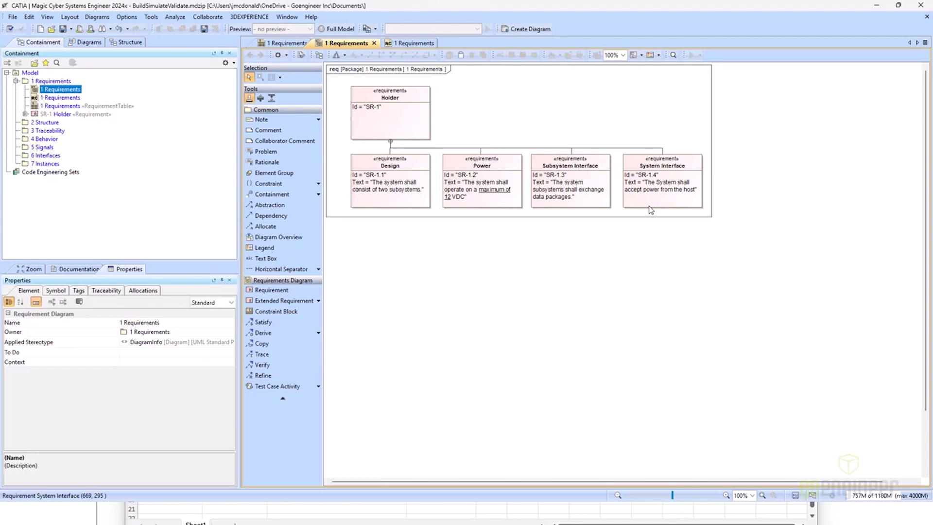
Collapse 1 Requirements and select the 2 Structure, 3 Traceability and 4 Behavior packages
{"action": "left_click", "coordinate": [16, 81]}
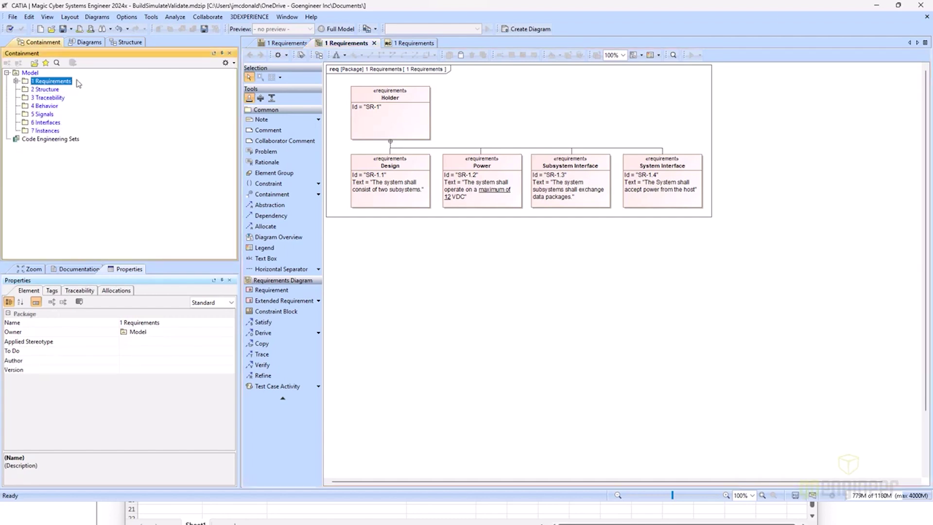
{"action": "left_click", "coordinate": [47, 90]}
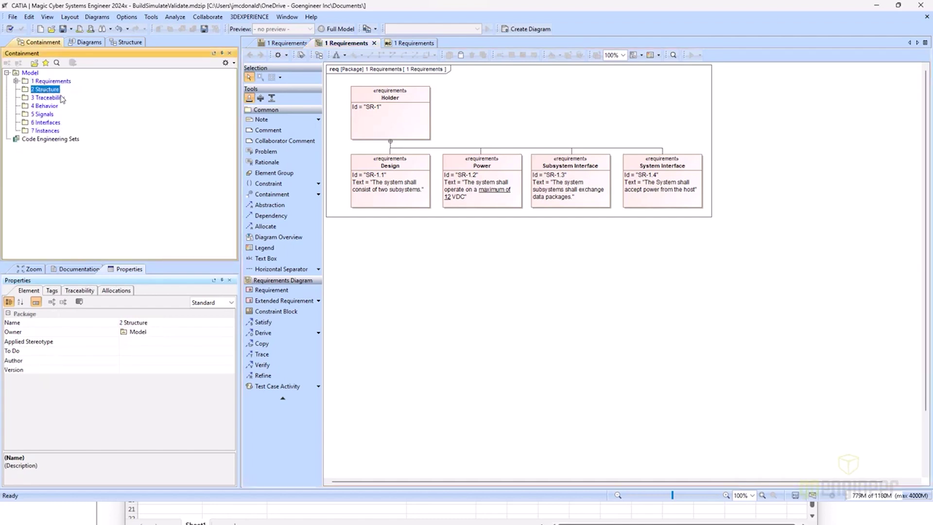
{"action": "left_click", "coordinate": [61, 98]}
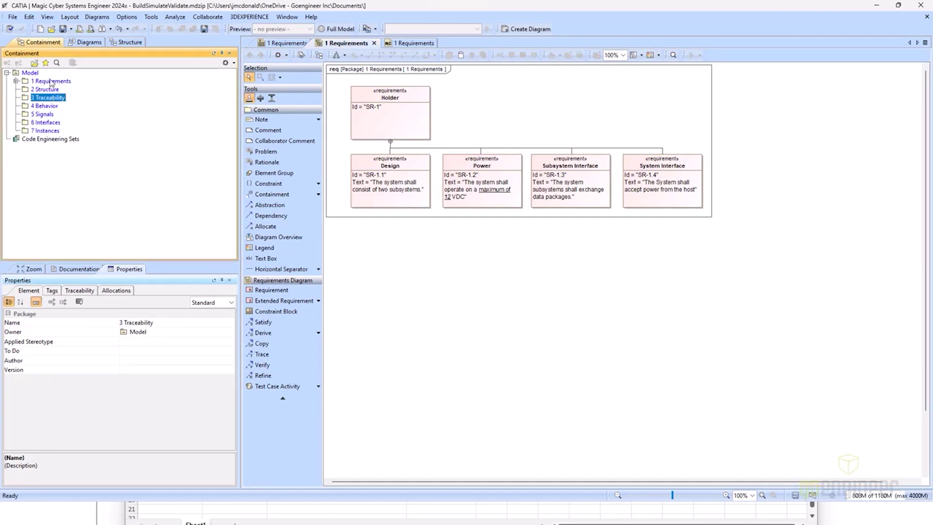
{"action": "left_click", "coordinate": [44, 107]}
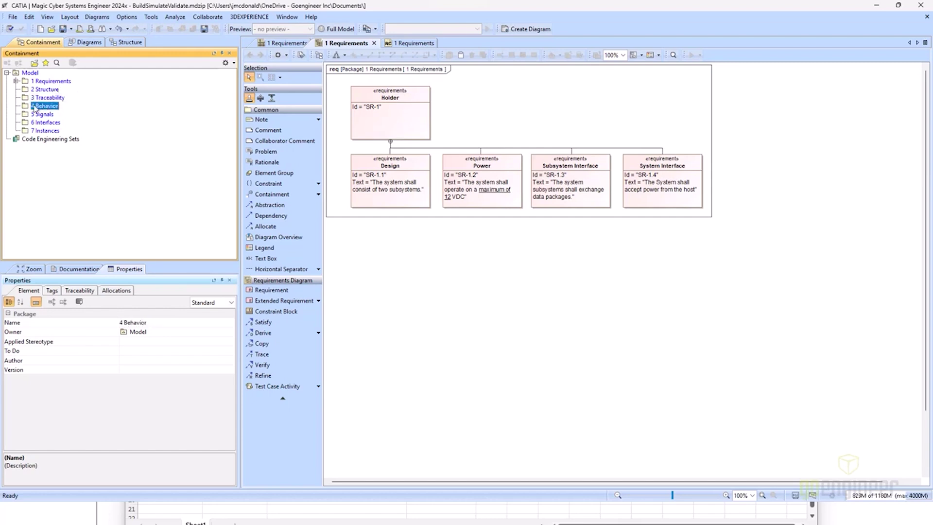